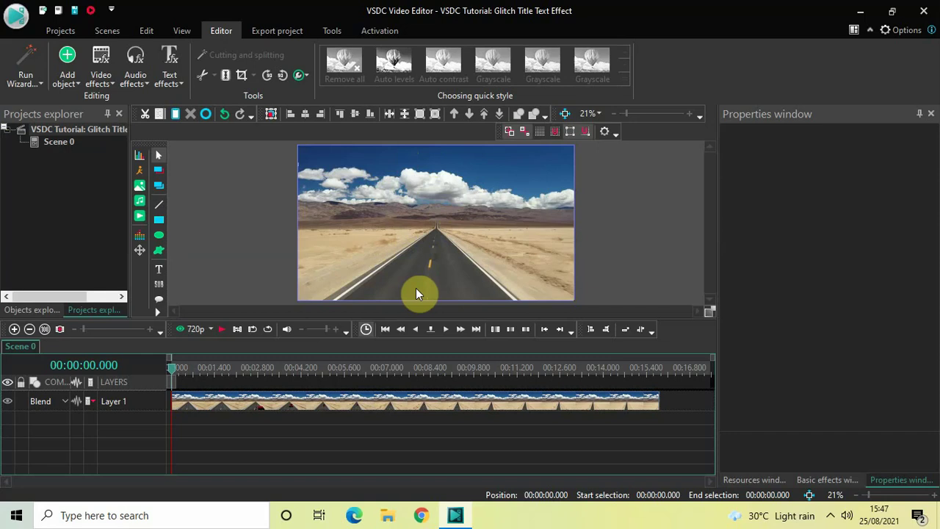
# - Inside the car ten_1 clip's timeline, add a Wipe transition on a new layer
pyautogui.doubleClick(381, 409)
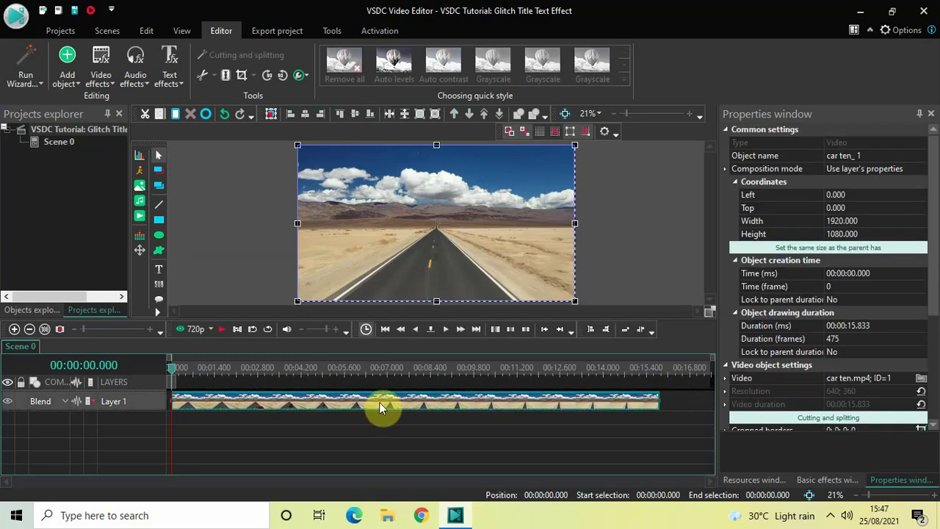
pyautogui.click(108, 77)
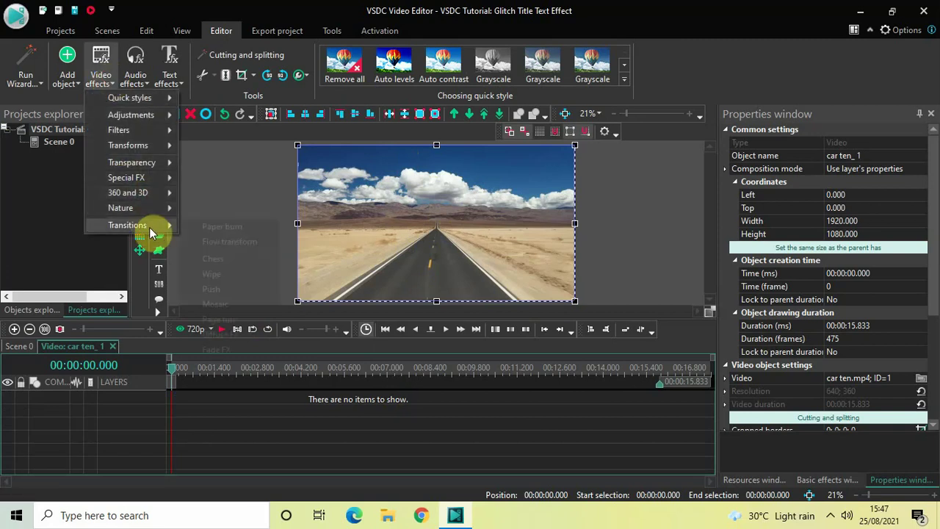
pyautogui.moveTo(150, 225)
pyautogui.click(224, 275)
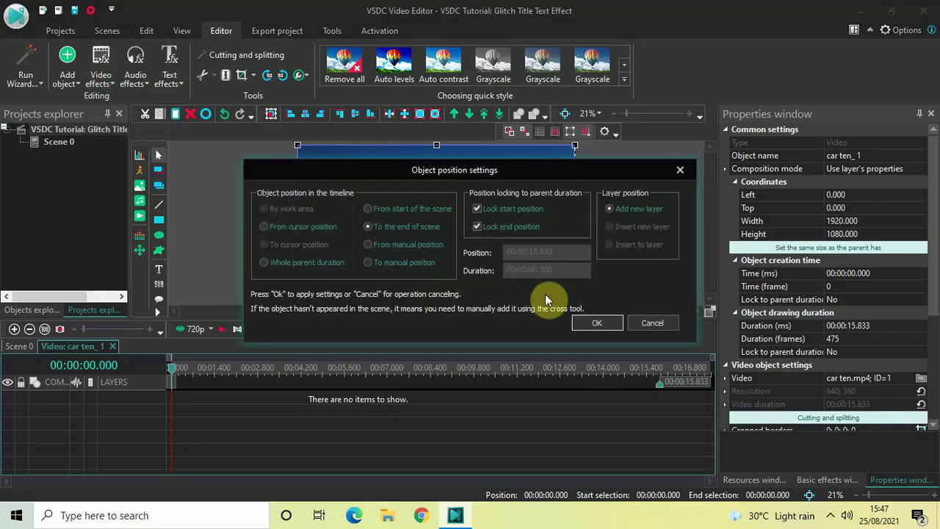
pyautogui.click(598, 322)
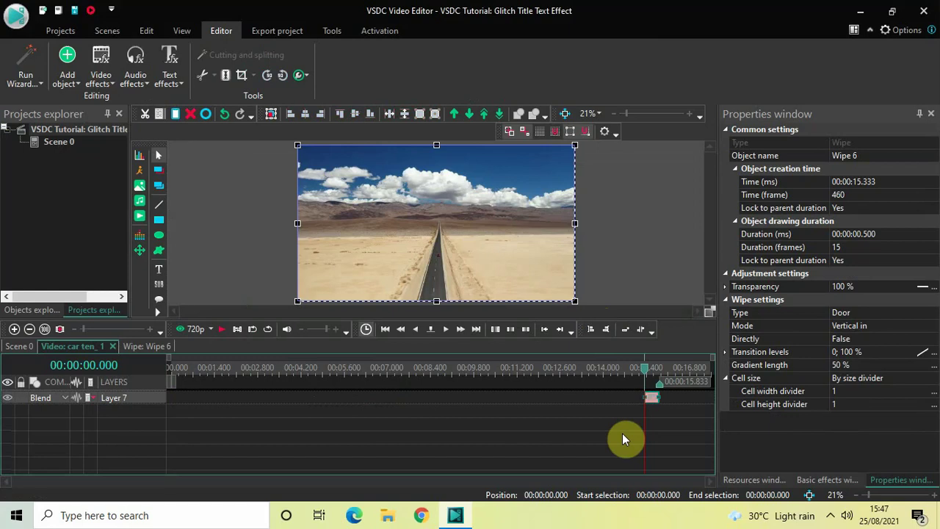
# - Stretch Wipe 6 back to the clip start and set its mode to Vertical out
pyautogui.moveTo(644, 394); pyautogui.dragTo(117, 366)
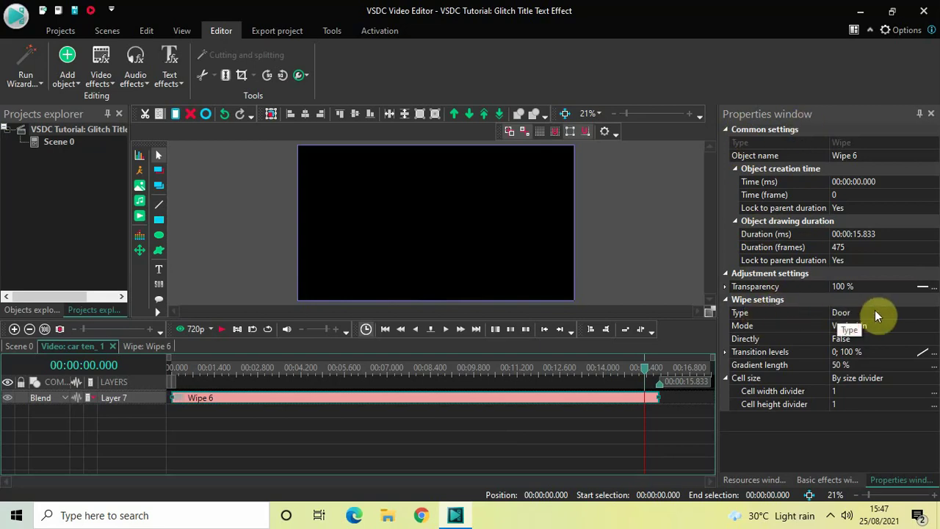
pyautogui.click(814, 314)
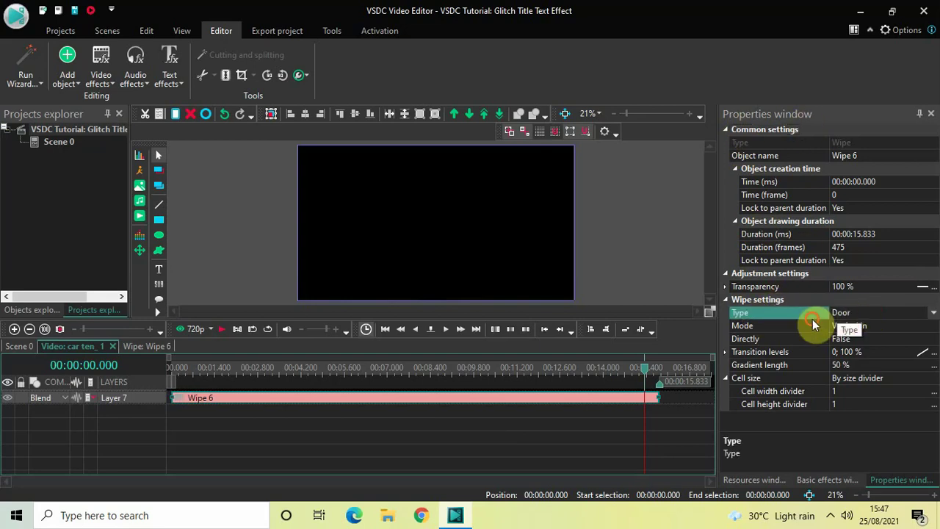
pyautogui.click(931, 327)
pyautogui.click(933, 327)
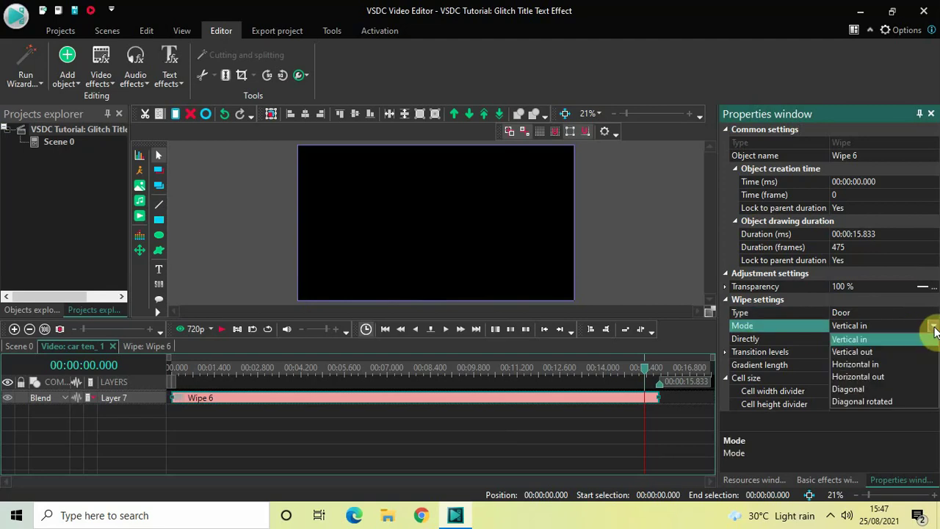
pyautogui.click(867, 354)
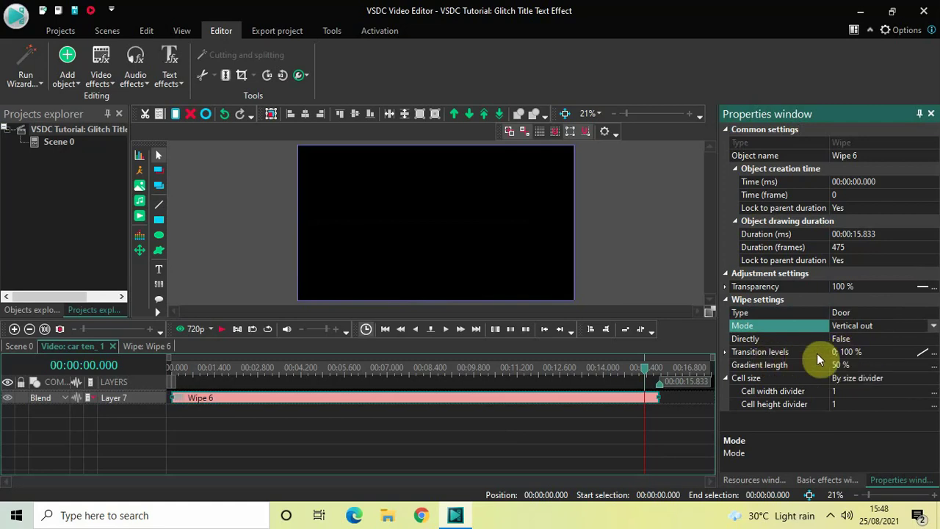
# - Set Wipe 6's transition levels to 20% and gradient length to 0%
pyautogui.click(873, 354)
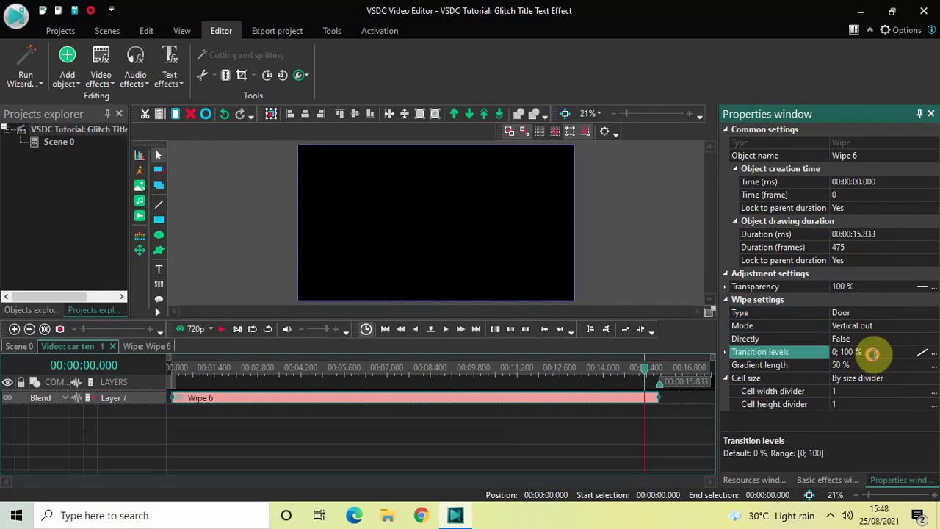
pyautogui.press('BackSpace')
pyautogui.press('BackSpace')
pyautogui.press('BackSpace')
pyautogui.press('BackSpace')
pyautogui.press('BackSpace')
pyautogui.press('BackSpace')
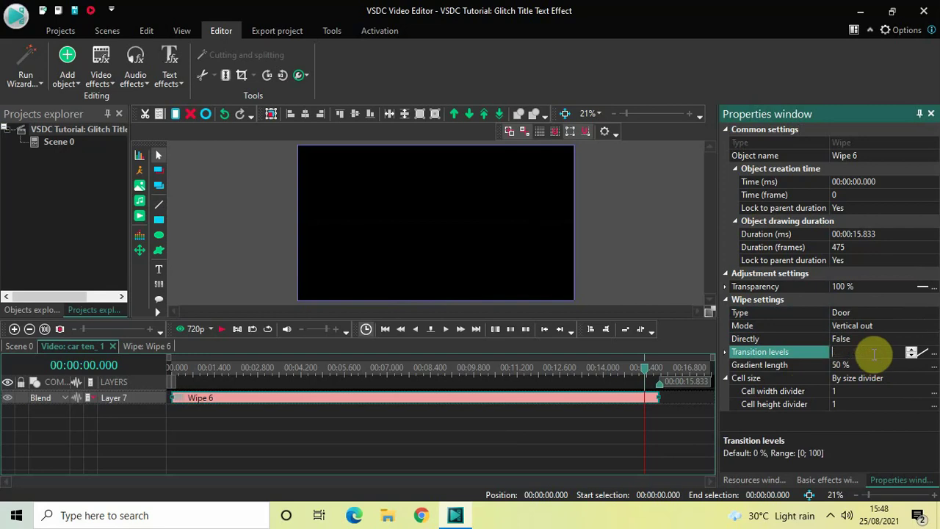
pyautogui.write('20')
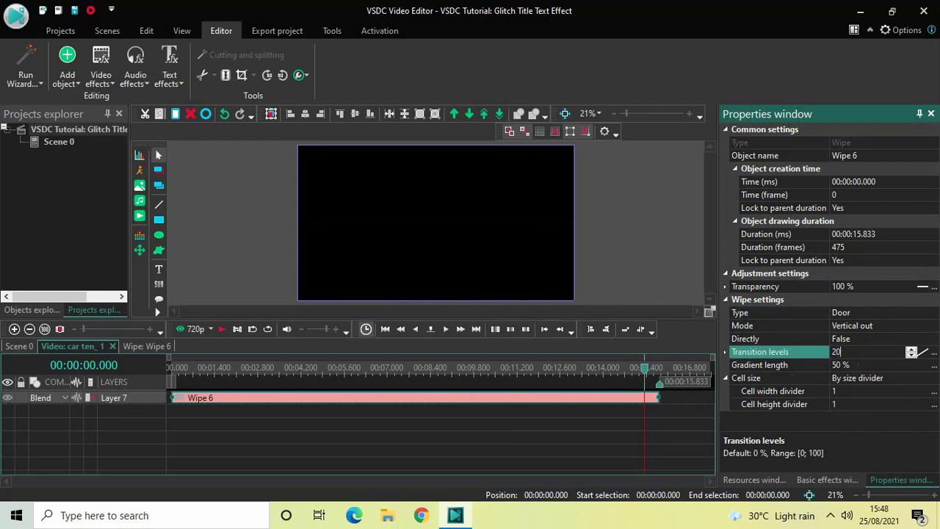
pyautogui.click(873, 354)
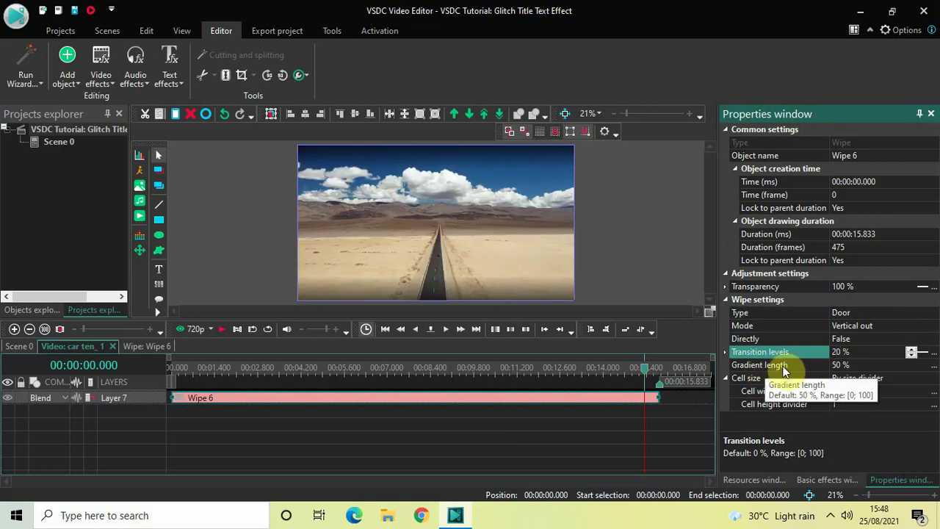
pyautogui.click(868, 367)
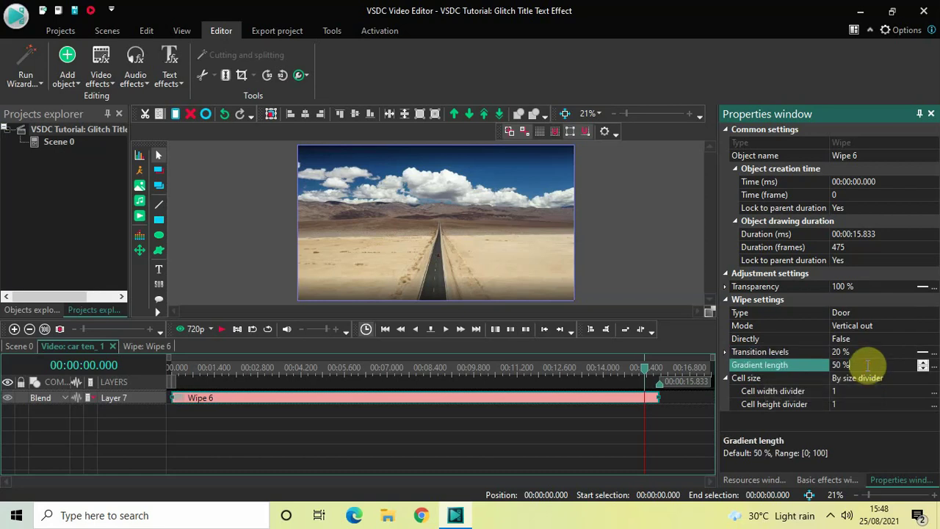
pyautogui.click(869, 365)
pyautogui.press('BackSpace')
pyautogui.press('BackSpace')
pyautogui.press('BackSpace')
pyautogui.press('BackSpace')
pyautogui.write('0')
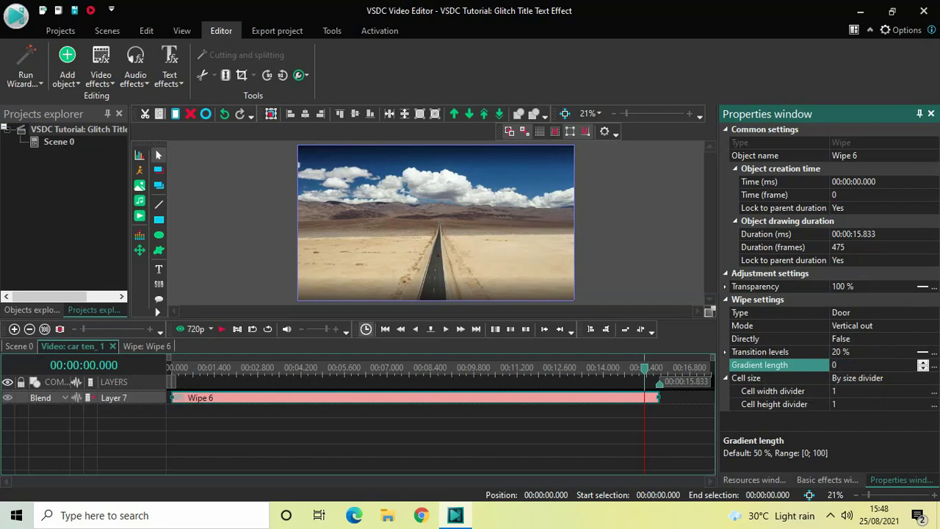
pyautogui.press('Return')
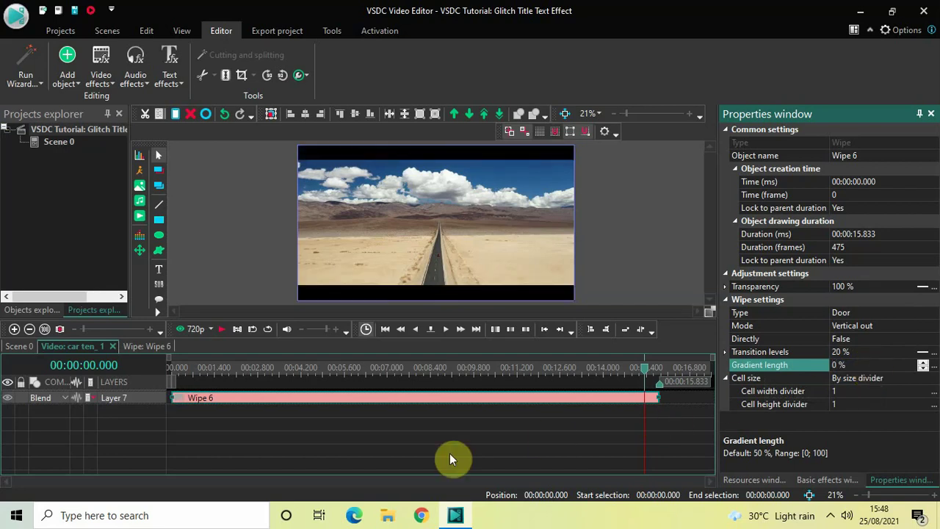
# - Move the playhead to 0 and deselect Wipe 6 to preview the letterboxed road
pyautogui.click(170, 369)
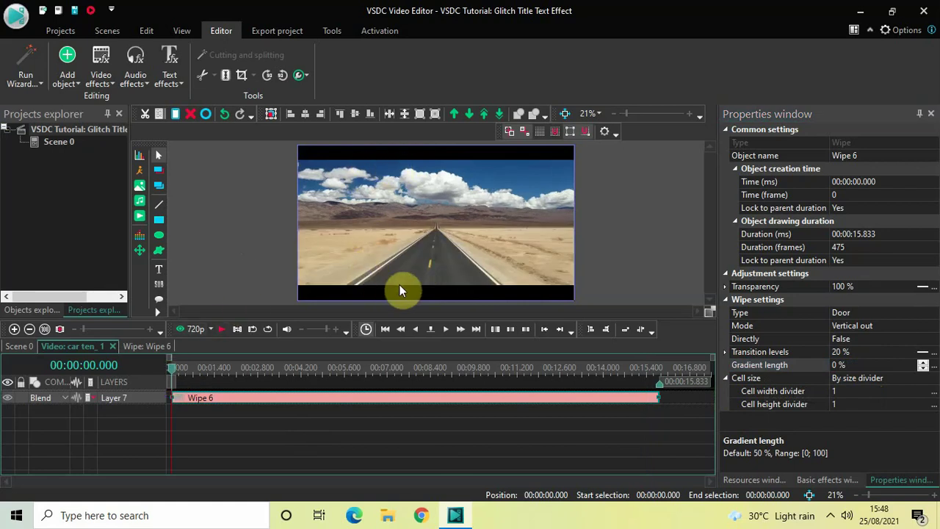
pyautogui.click(303, 437)
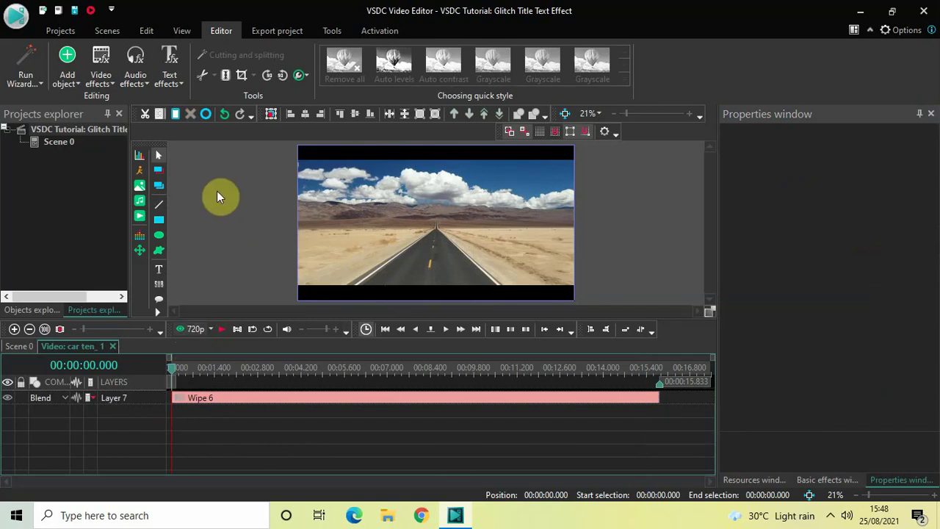
# - Add a Box blur filter and move BoxBlur 1 to a layer beneath Wipe 6
pyautogui.click(102, 78)
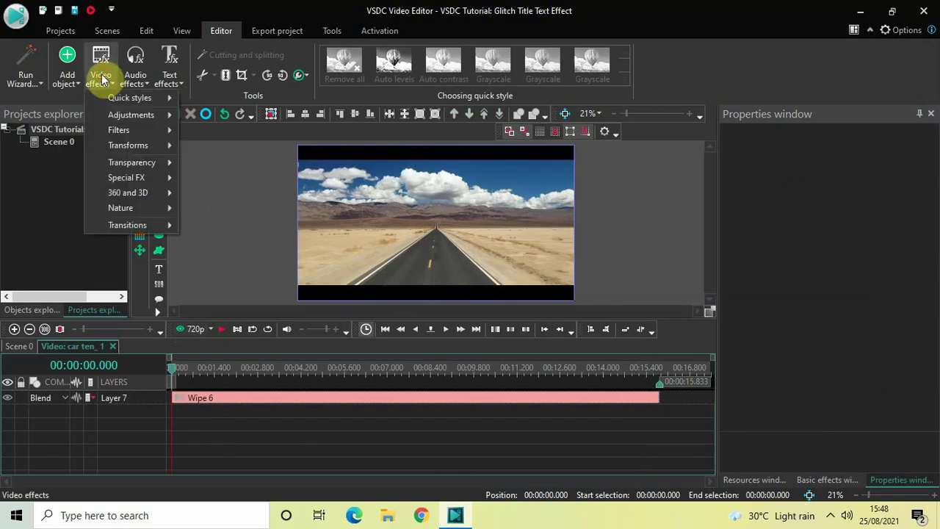
pyautogui.moveTo(129, 128)
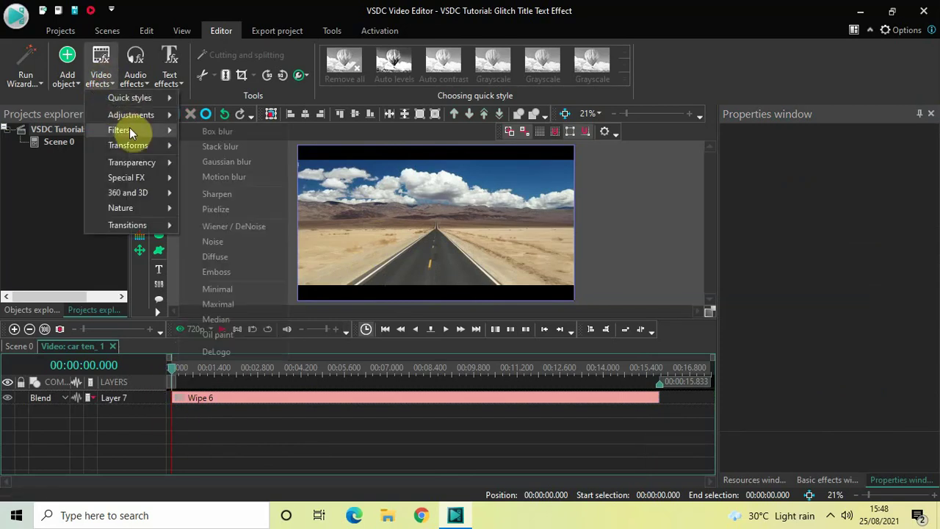
pyautogui.click(218, 132)
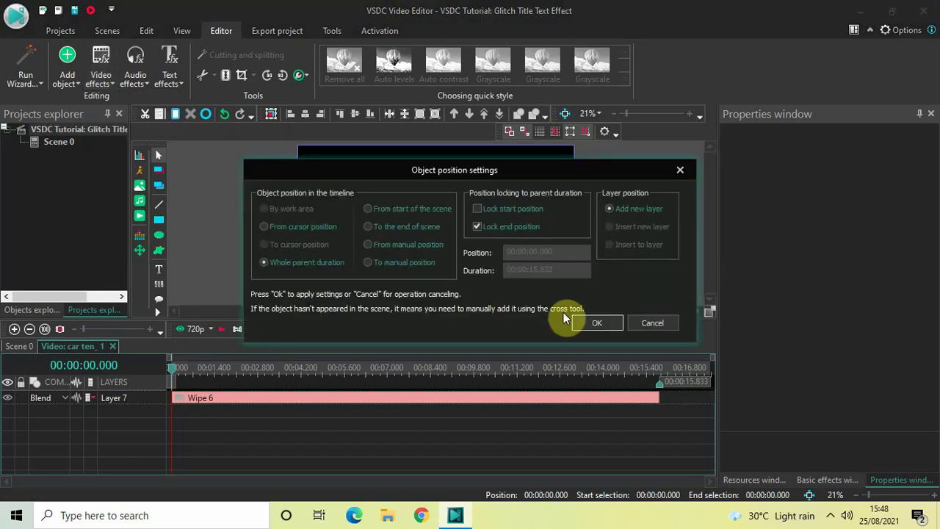
pyautogui.click(597, 323)
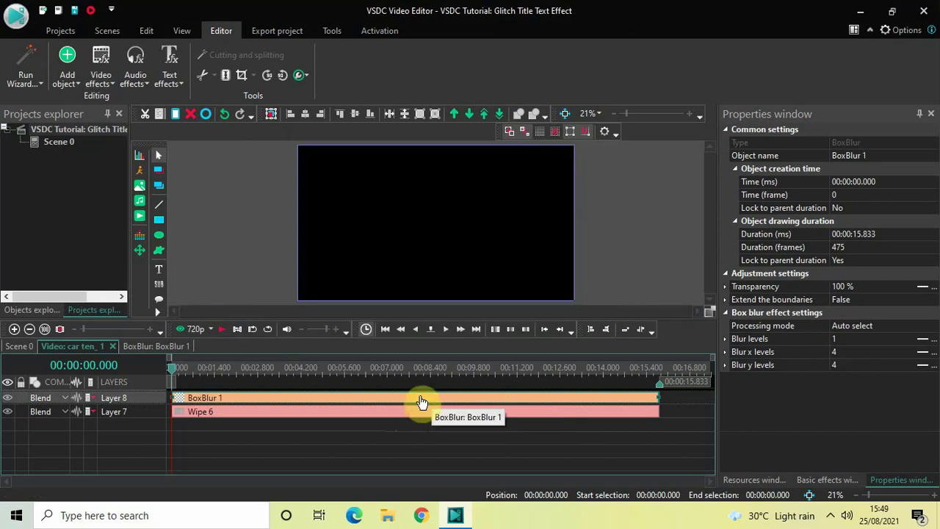
pyautogui.moveTo(420, 399); pyautogui.dragTo(371, 435)
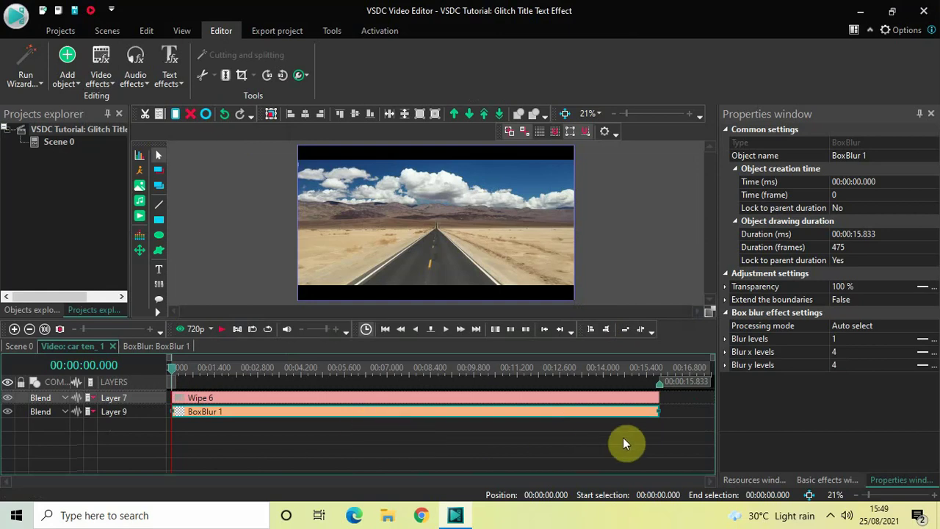
# - Set BoxBlur 1's duration to 00:00:04.000 and its blur levels to 10
pyautogui.click(890, 236)
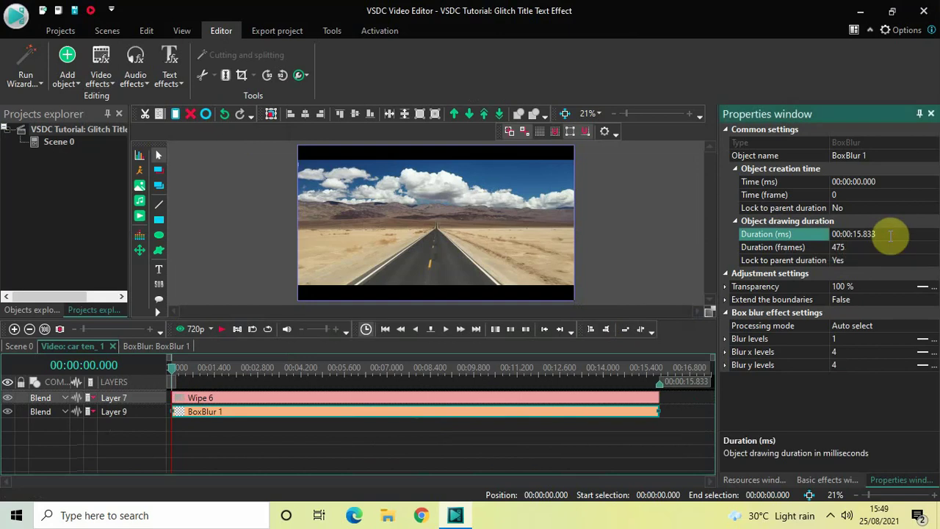
pyautogui.press('BackSpace')
pyautogui.press('BackSpace')
pyautogui.press('BackSpace')
pyautogui.press('BackSpace')
pyautogui.press('BackSpace')
pyautogui.press('BackSpace')
pyautogui.write('04000')
pyautogui.press('Return')
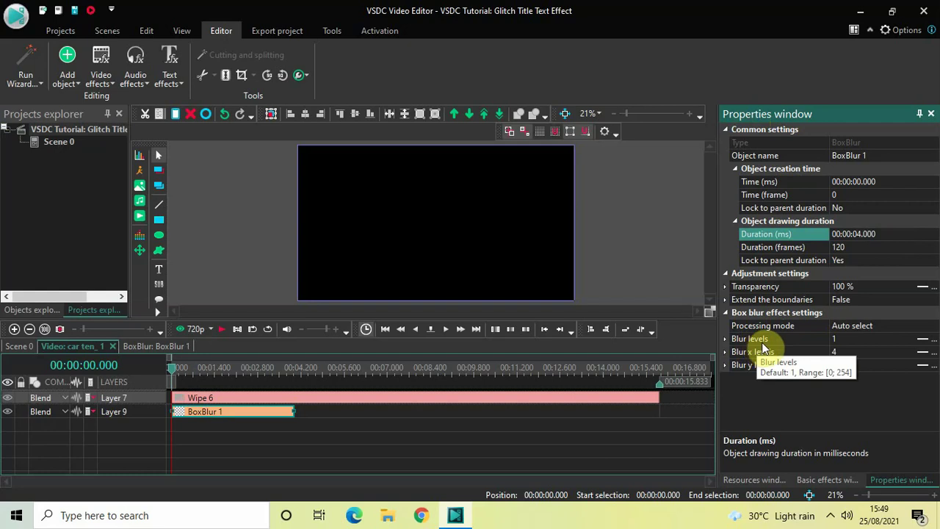
pyautogui.click(849, 339)
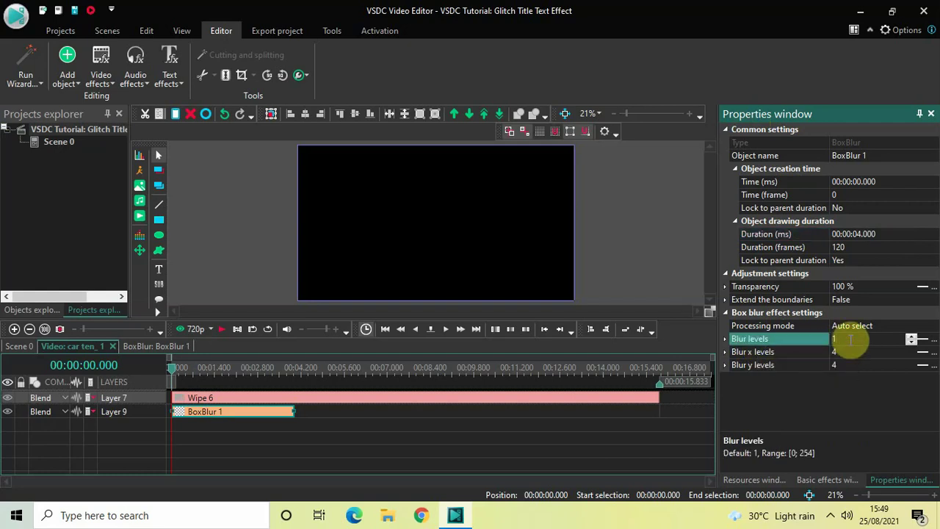
pyautogui.doubleClick(851, 339)
pyautogui.press('BackSpace')
pyautogui.write('10')
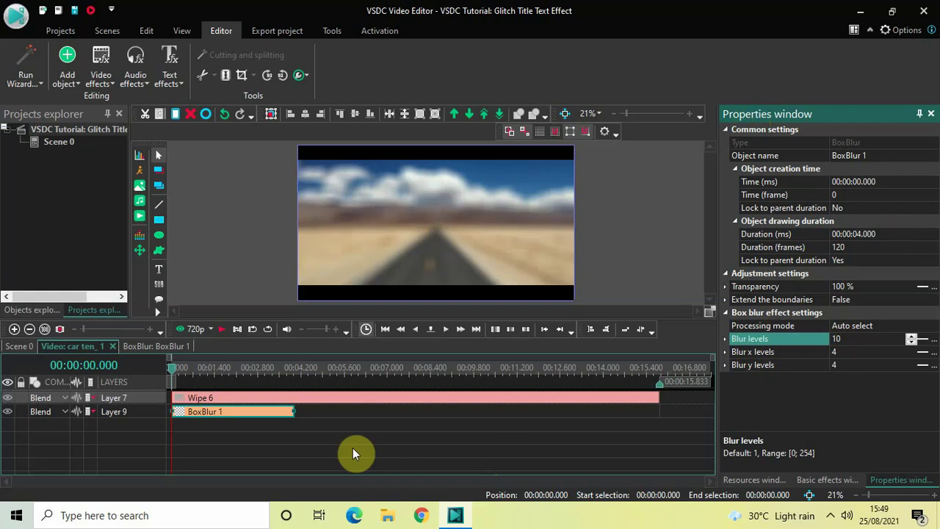
# - Copy and paste BoxBlur 1 to create a matching BoxBlur 2
pyautogui.click(261, 419)
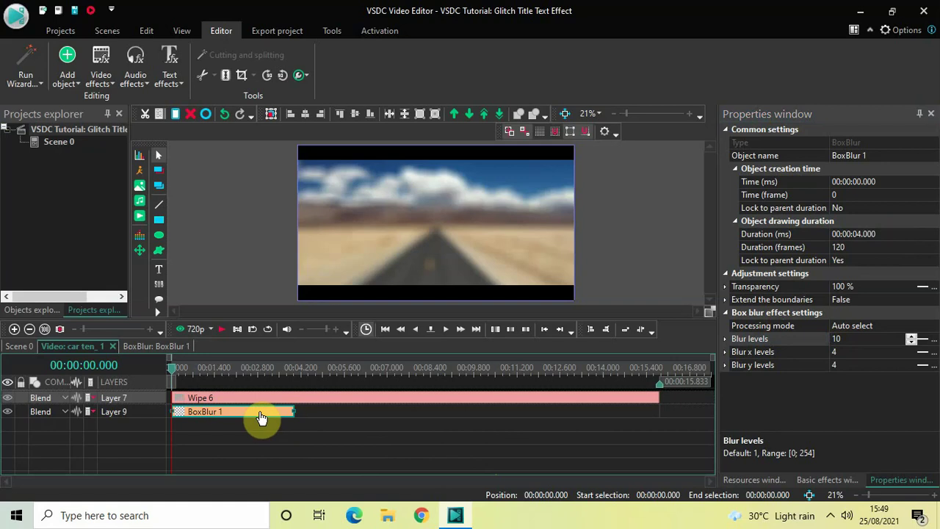
pyautogui.hotkey('ctrl', 'c')
pyautogui.hotkey('ctrl', 'v')
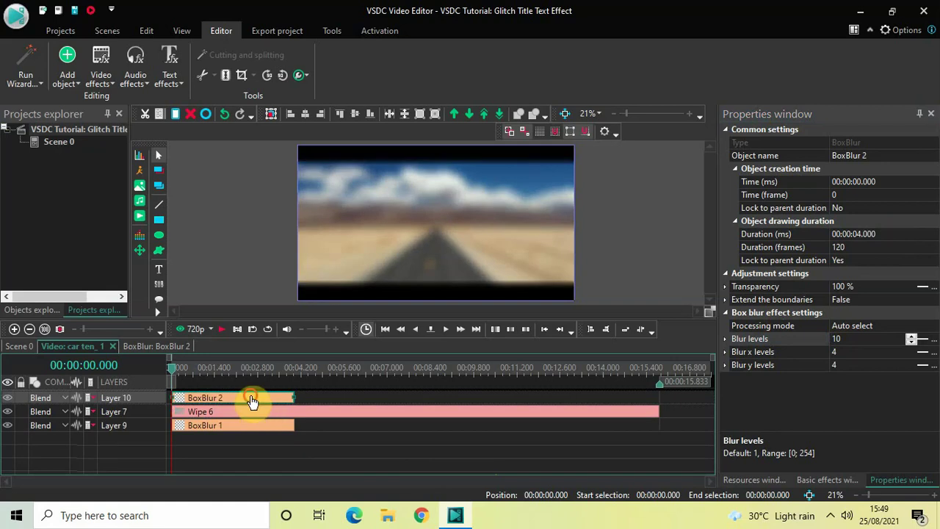
# - Place BoxBlur 2 right after BoxBlur 1 at 4 s and give it a 1-second duration
pyautogui.moveTo(252, 399); pyautogui.dragTo(307, 429)
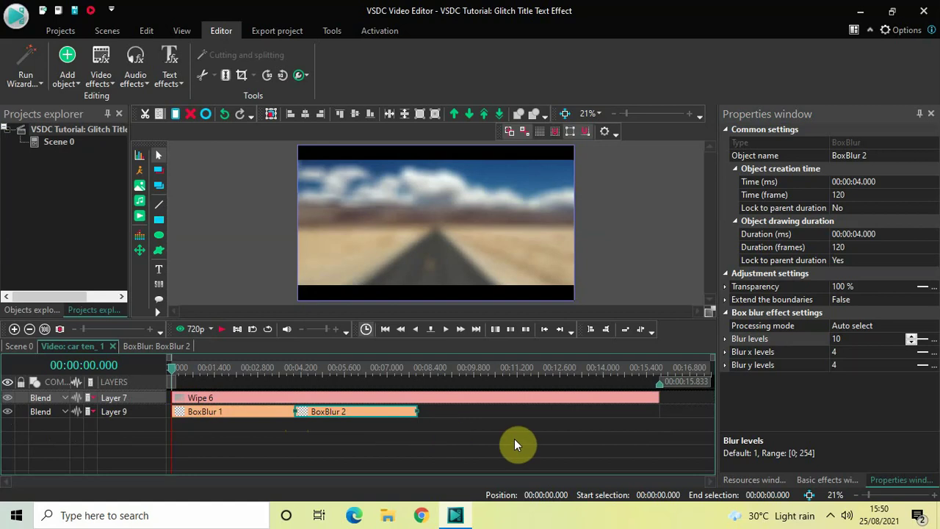
pyautogui.click(883, 233)
pyautogui.press('BackSpace')
pyautogui.press('BackSpace')
pyautogui.press('BackSpace')
pyautogui.press('BackSpace')
pyautogui.press('BackSpace')
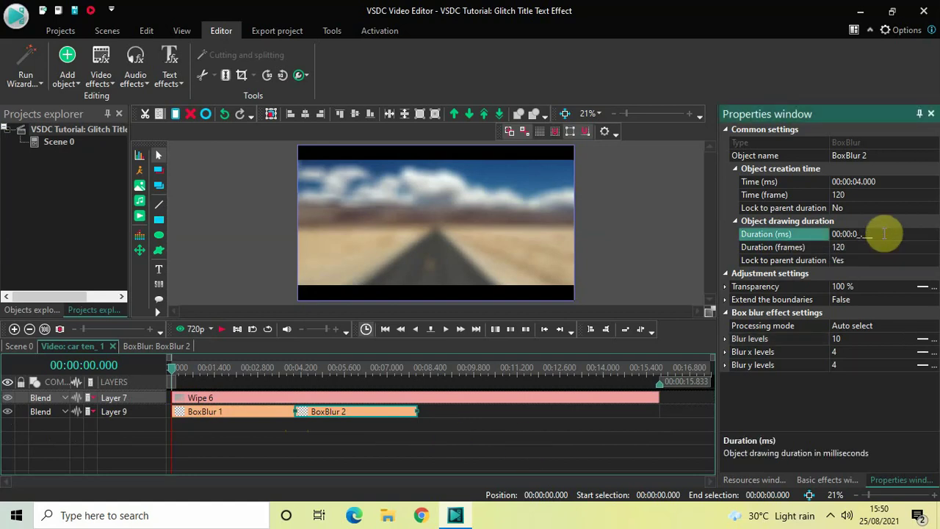
pyautogui.write('1000')
pyautogui.press('Return')
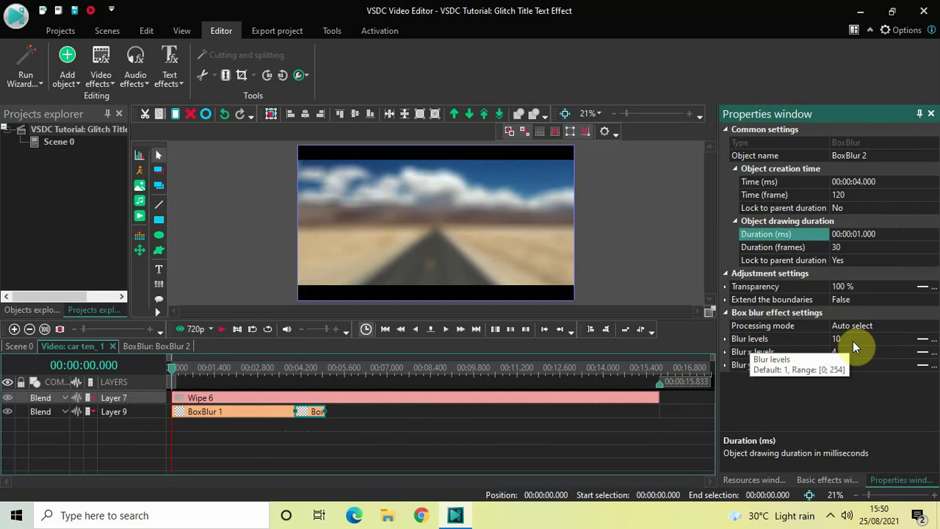
# - Make BoxBlur 2's blur levels ease linearly from 10 down to 2
pyautogui.click(924, 340)
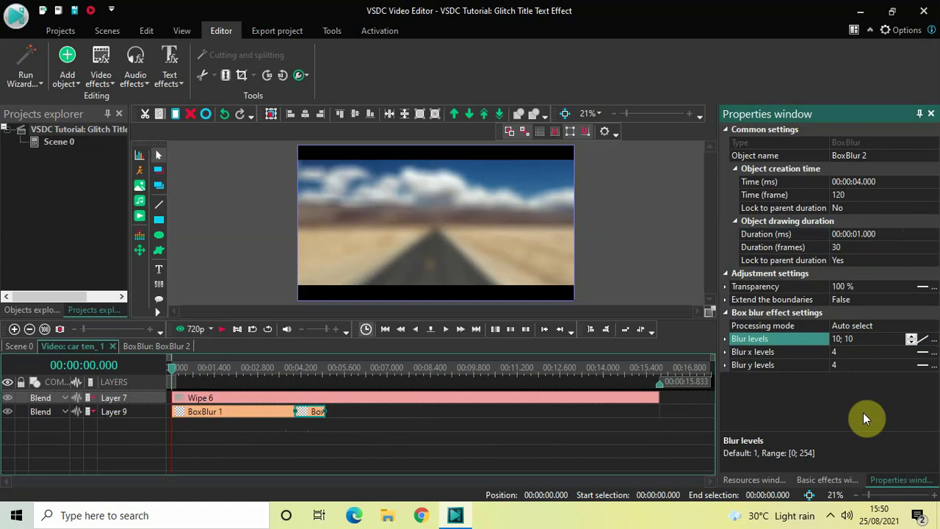
pyautogui.click(867, 337)
pyautogui.press('BackSpace')
pyautogui.press('BackSpace')
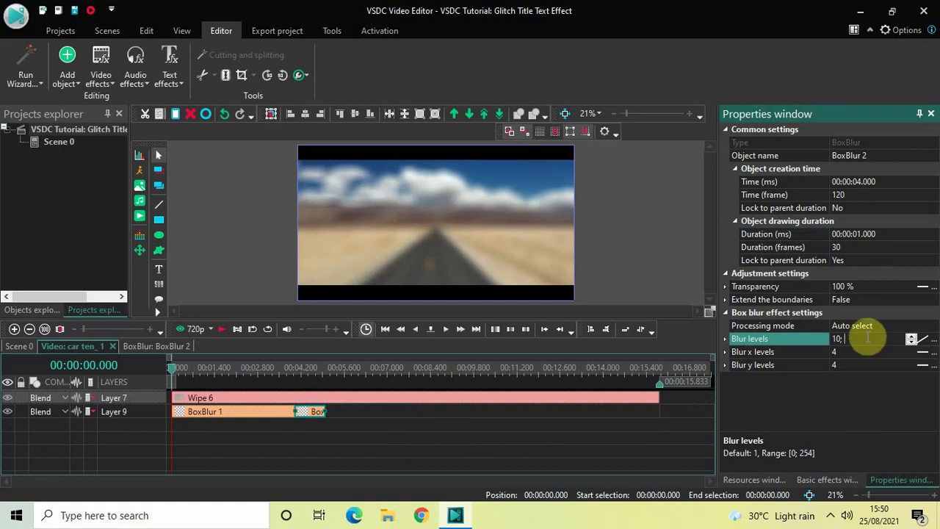
pyautogui.write('2')
pyautogui.click(457, 448)
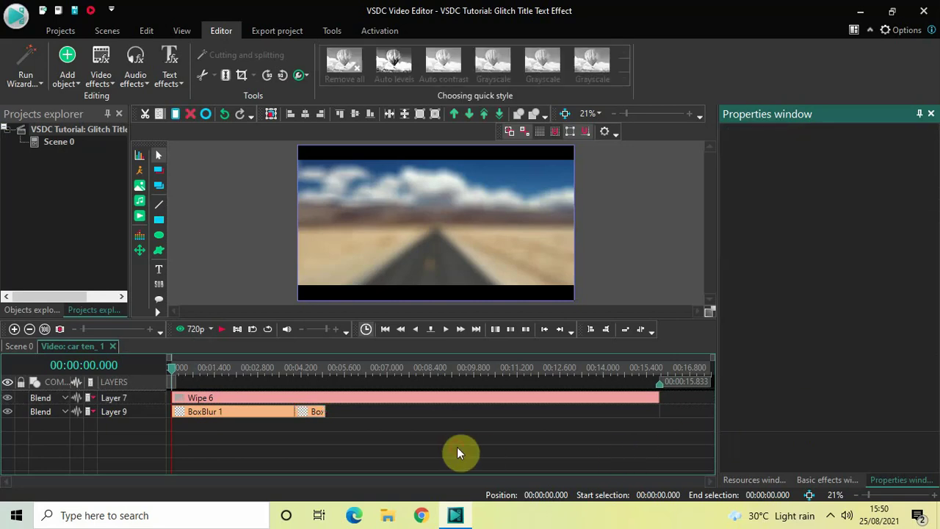
pyautogui.press('space')
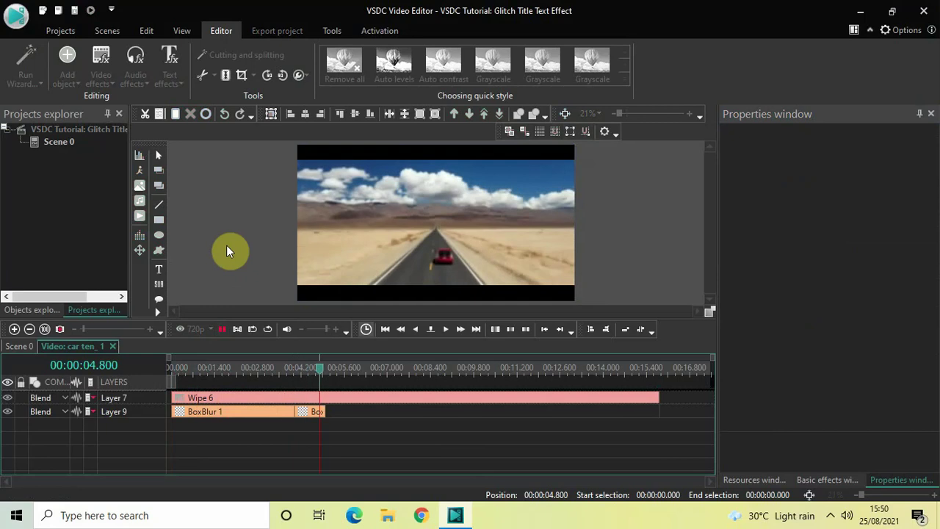
pyautogui.press('space')
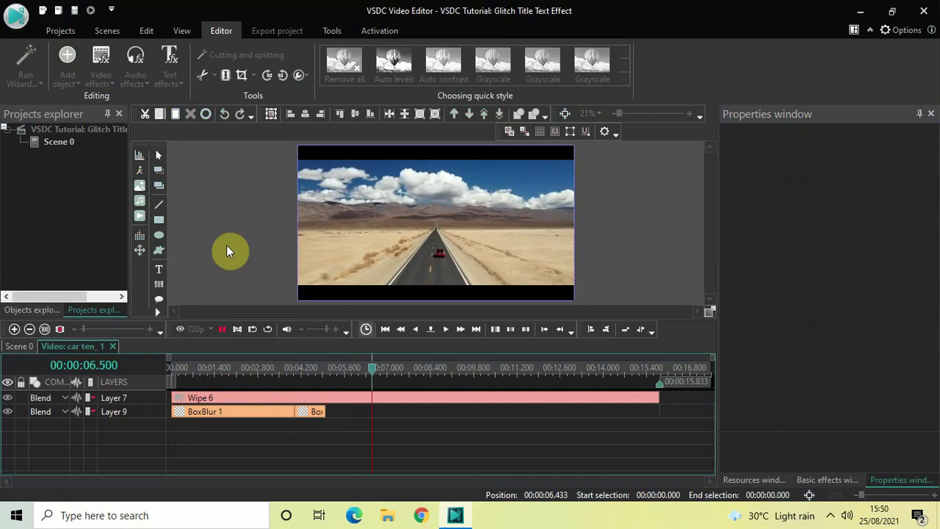
pyautogui.click(171, 370)
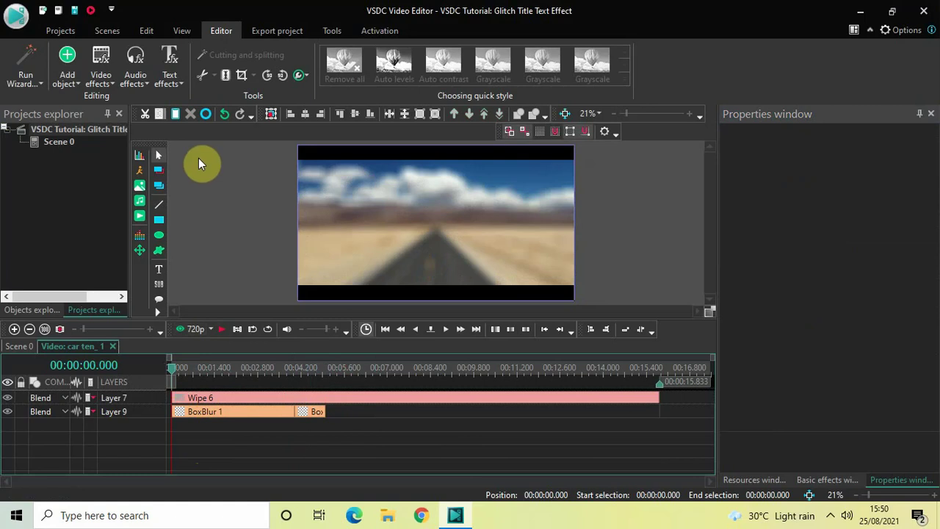
# - Add a Fade in transparency effect at the start of the car clip
pyautogui.click(101, 74)
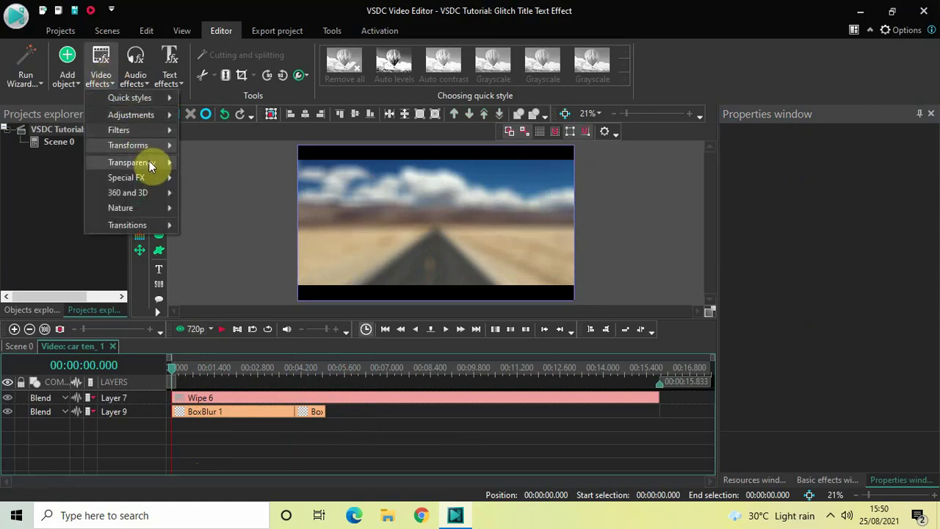
pyautogui.moveTo(151, 161)
pyautogui.click(209, 165)
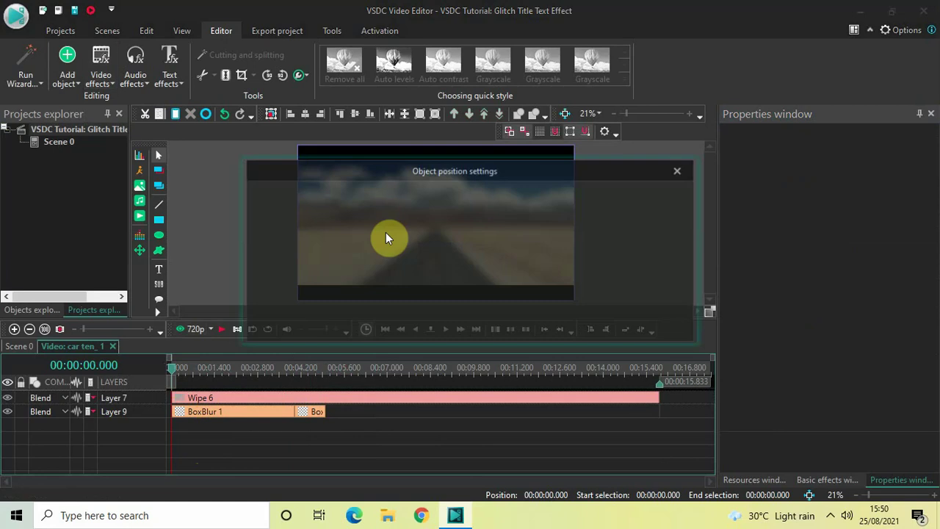
pyautogui.click(597, 322)
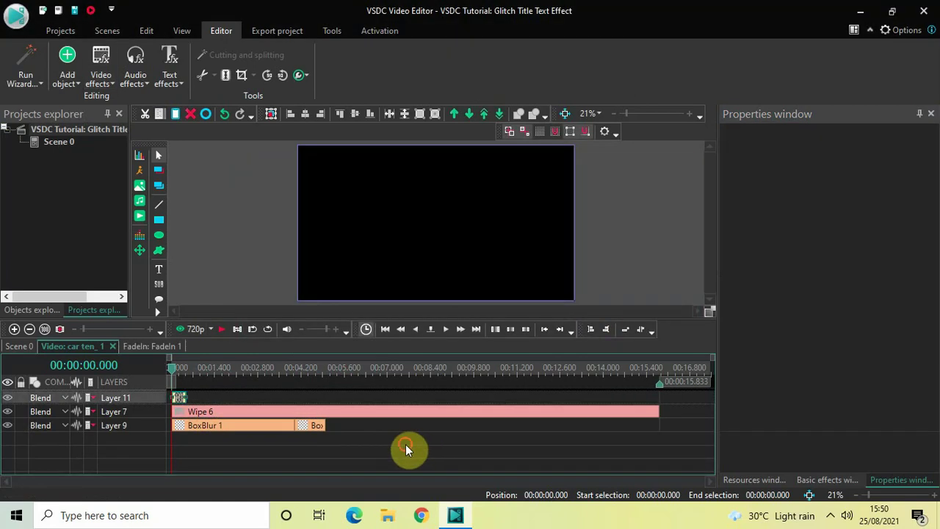
# - Deselect the fade layer and scrub the playhead back to 0 to check the black opening
pyautogui.click(405, 444)
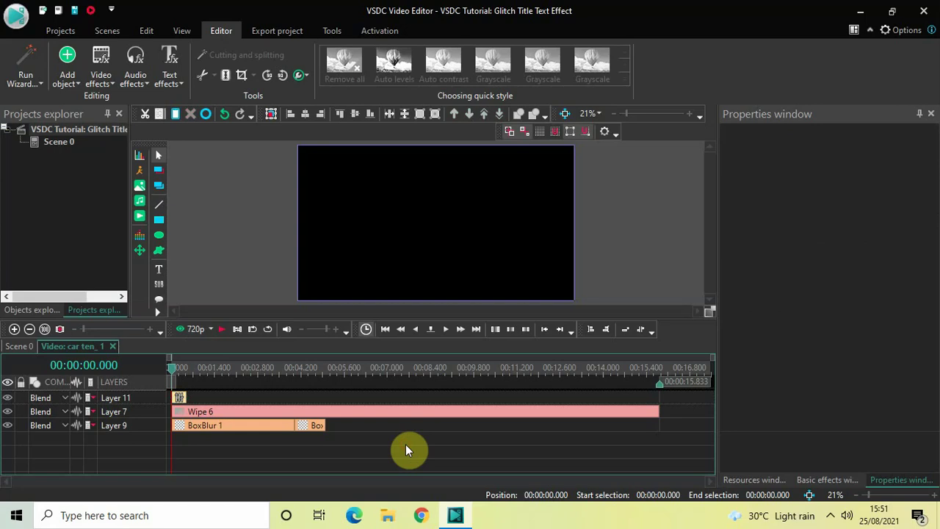
pyautogui.click(242, 375)
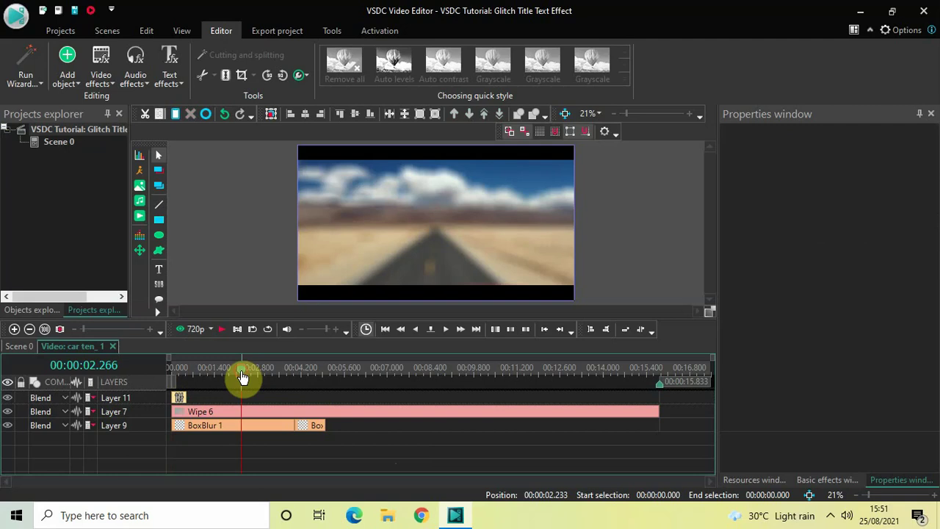
pyautogui.moveTo(244, 372); pyautogui.dragTo(129, 381)
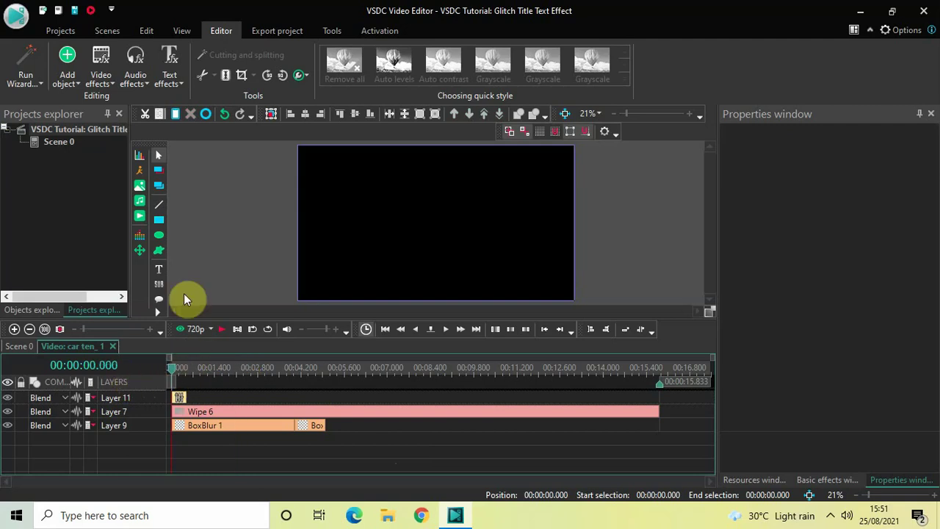
# - Add a Custom transparency effect and drag Transparent 1 onto a new bottom layer below Layer 9
pyautogui.click(100, 75)
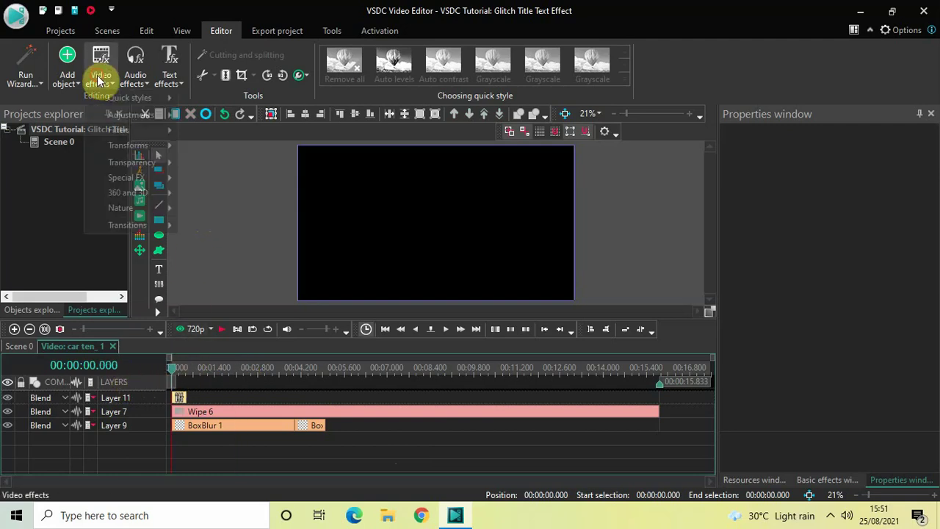
pyautogui.moveTo(149, 168)
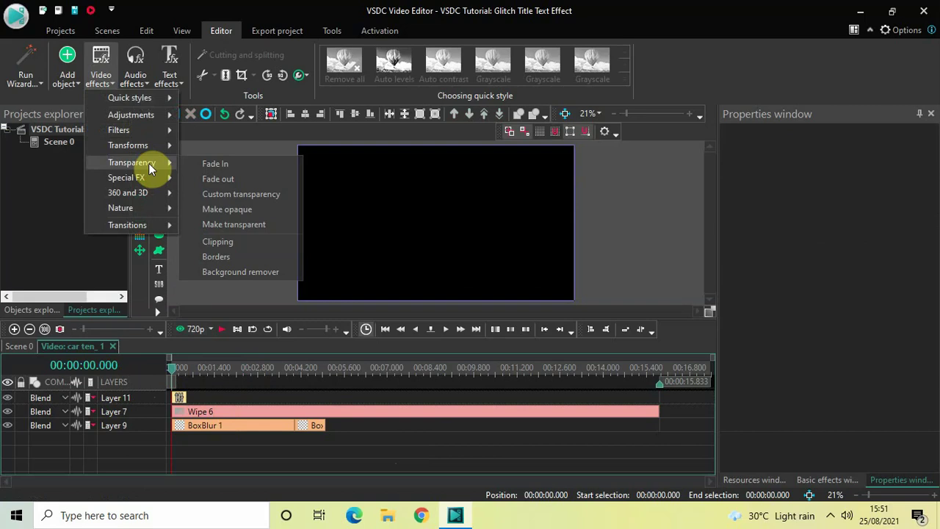
pyautogui.click(237, 192)
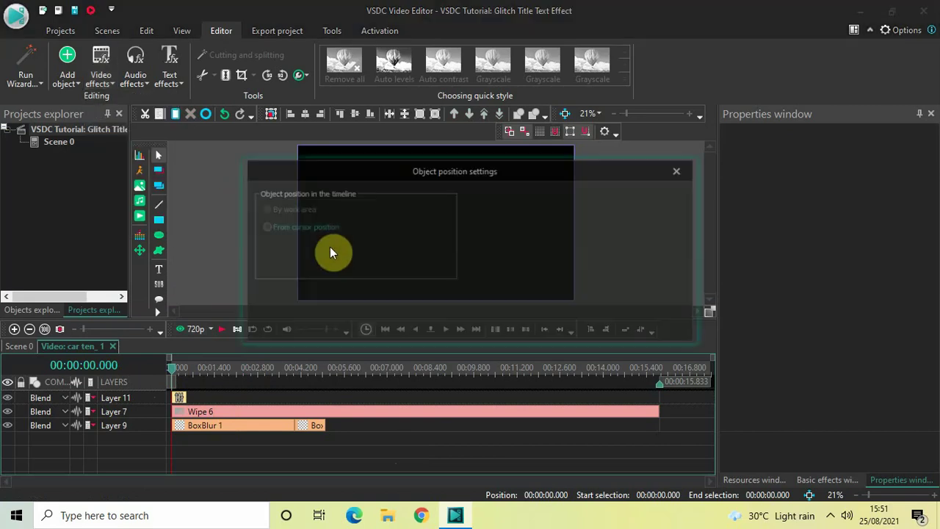
pyautogui.click(589, 323)
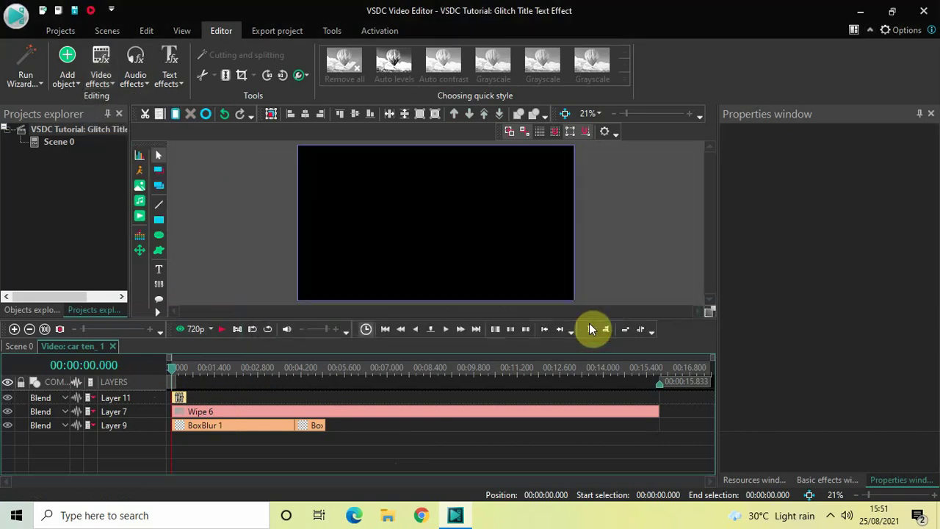
pyautogui.moveTo(406, 397); pyautogui.dragTo(362, 466)
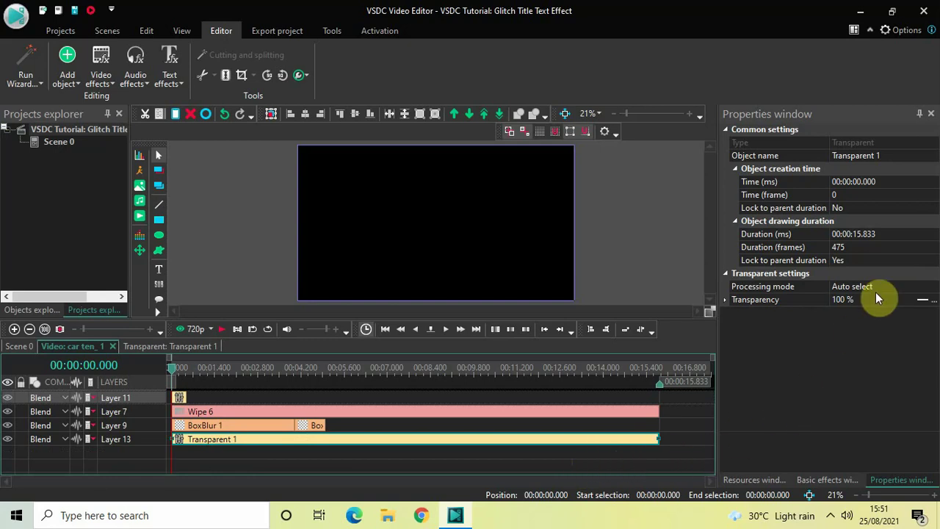
# - Set Transparent 1's duration to 00:00:05.000
pyautogui.click(894, 234)
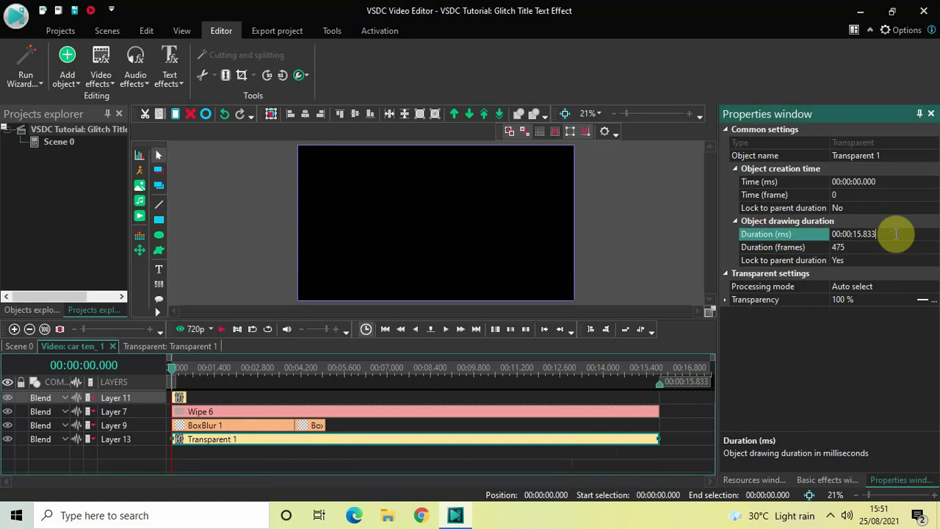
pyautogui.press('BackSpace')
pyautogui.press('BackSpace')
pyautogui.press('BackSpace')
pyautogui.press('BackSpace')
pyautogui.press('BackSpace')
pyautogui.write('05.000')
pyautogui.press('Return')
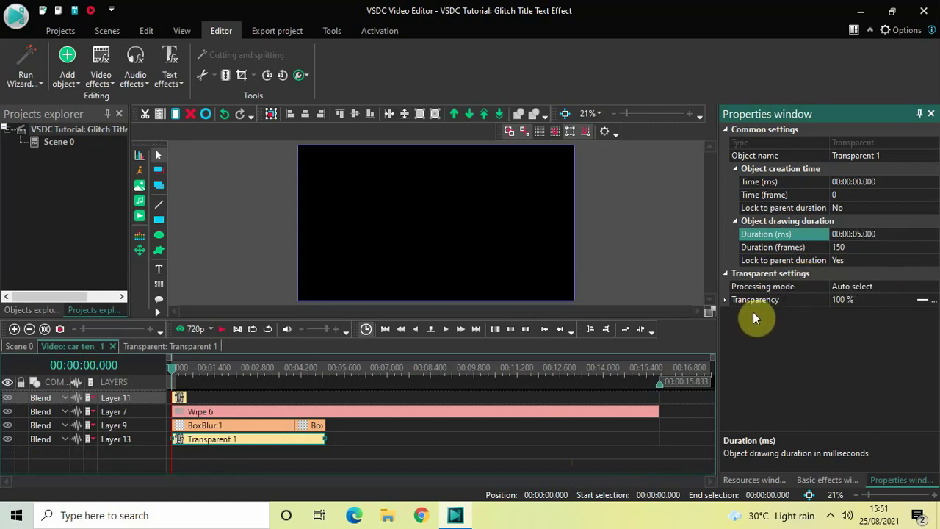
# - Make Transparent 1's transparency ramp linearly from 25% to 100%, then preview the fade
pyautogui.click(780, 301)
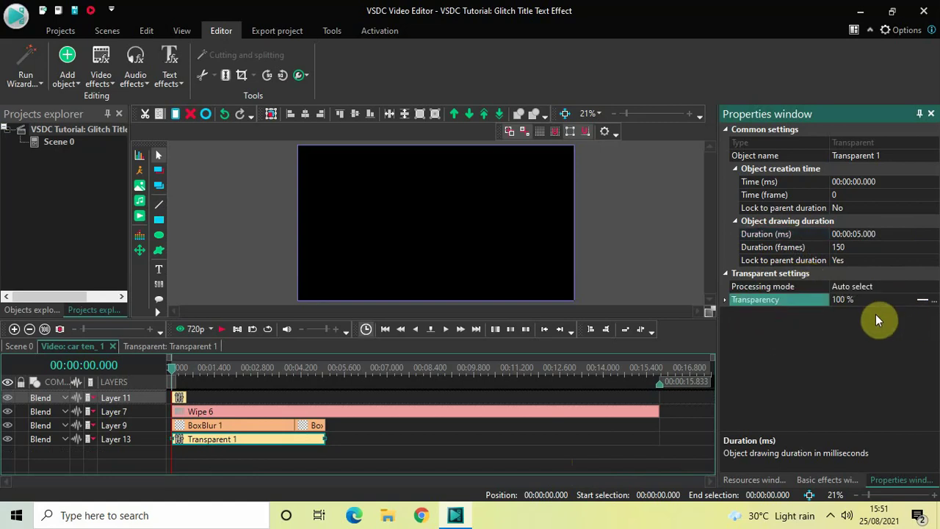
pyautogui.click(924, 300)
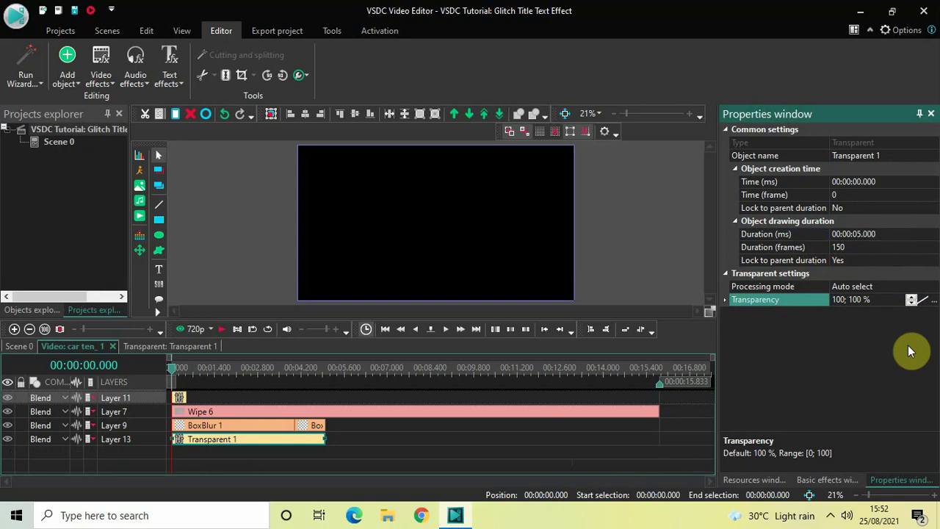
pyautogui.click(890, 302)
pyautogui.press('BackSpace')
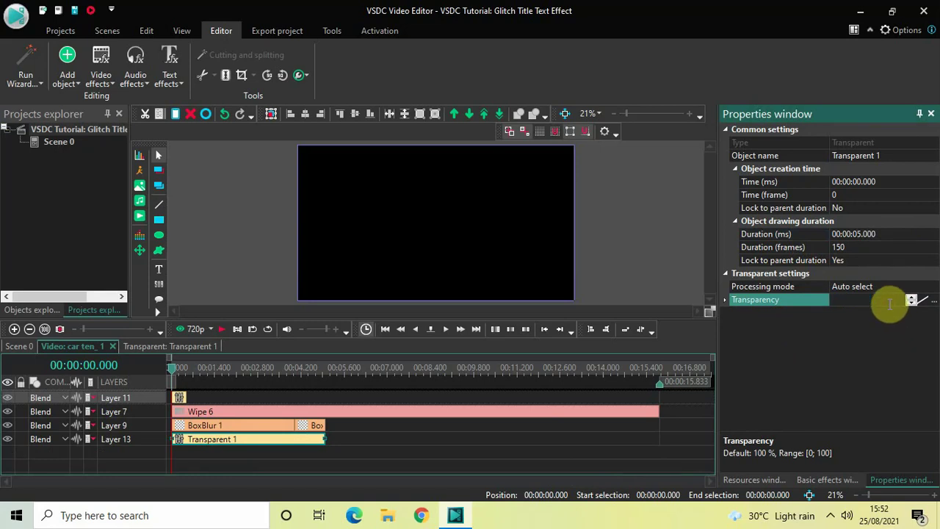
pyautogui.write('25')
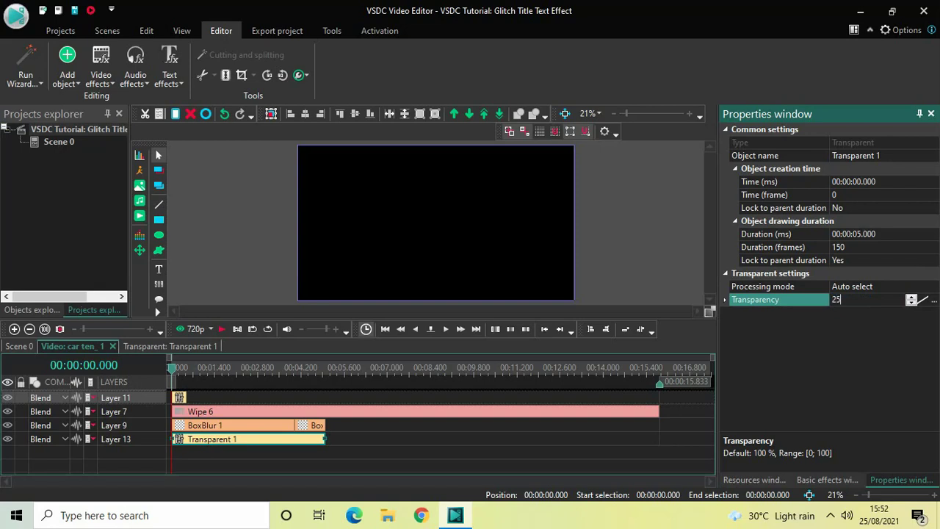
pyautogui.write(';100')
pyautogui.press('Return')
pyautogui.press('space')
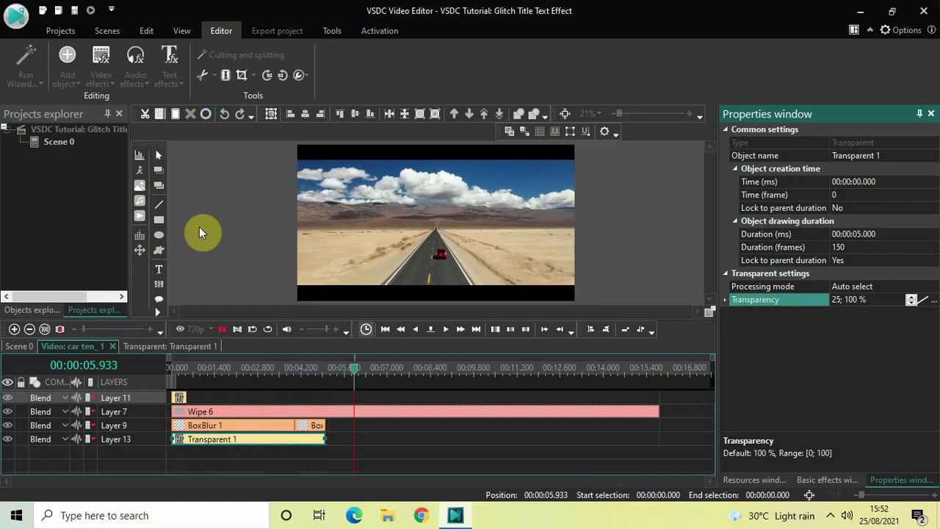
pyautogui.press('space')
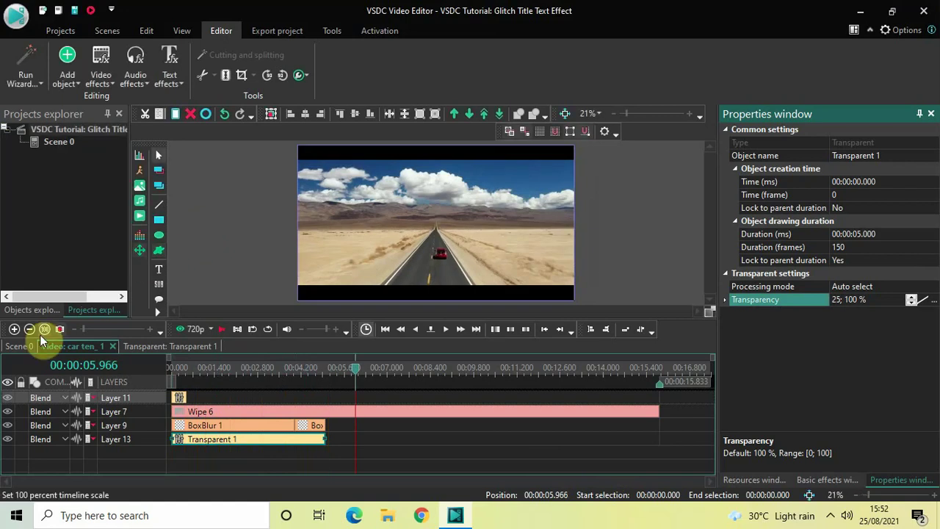
# - Return to the Scene 0 timeline, move the playhead to the start, and deselect the car video
pyautogui.click(20, 346)
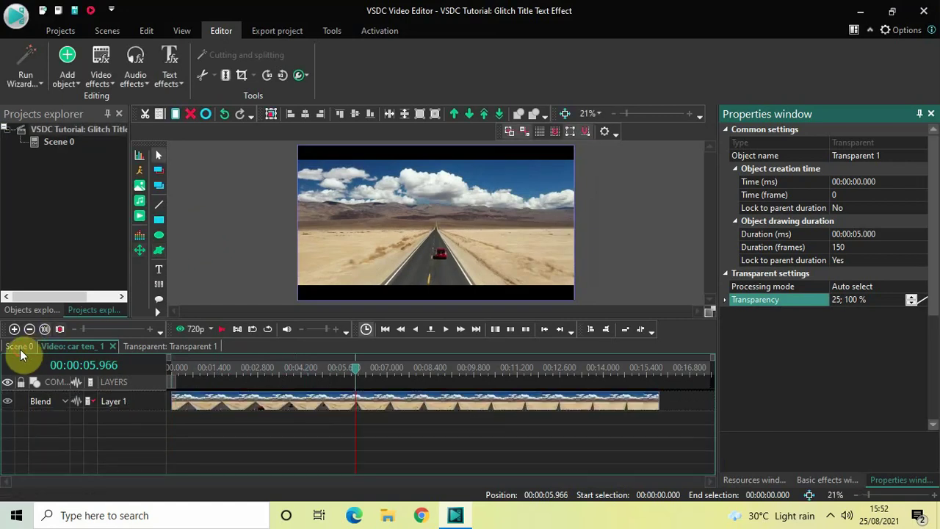
pyautogui.click(170, 366)
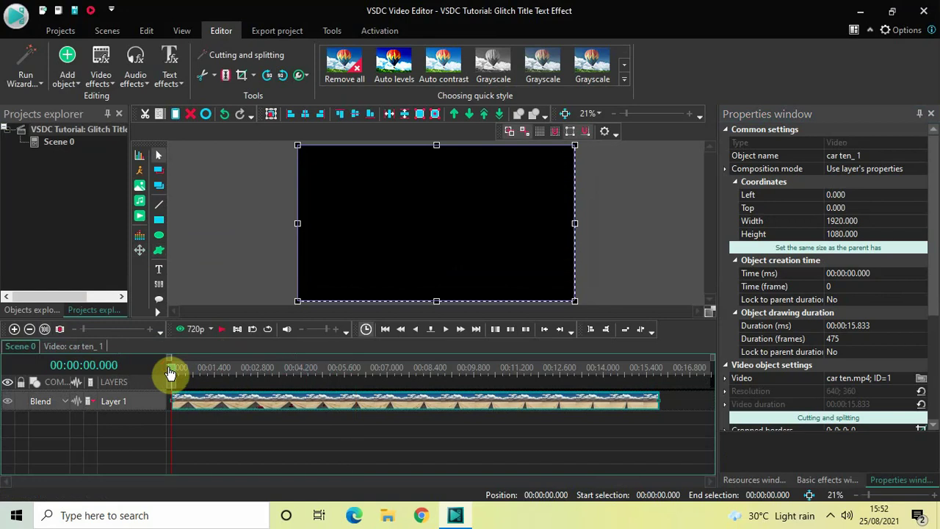
pyautogui.click(222, 440)
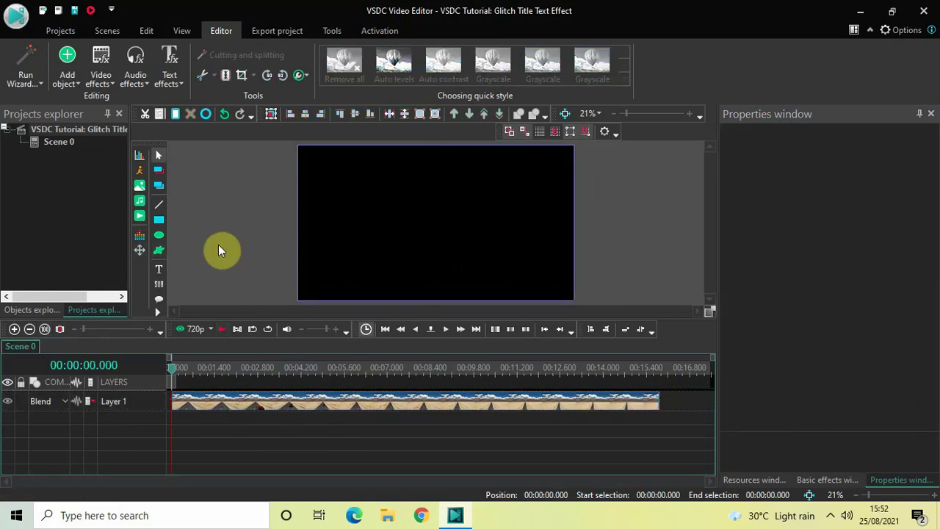
# - Add a Text object and draw Text 1 as a wide box across the middle of the frame
pyautogui.click(64, 72)
pyautogui.moveTo(117, 209)
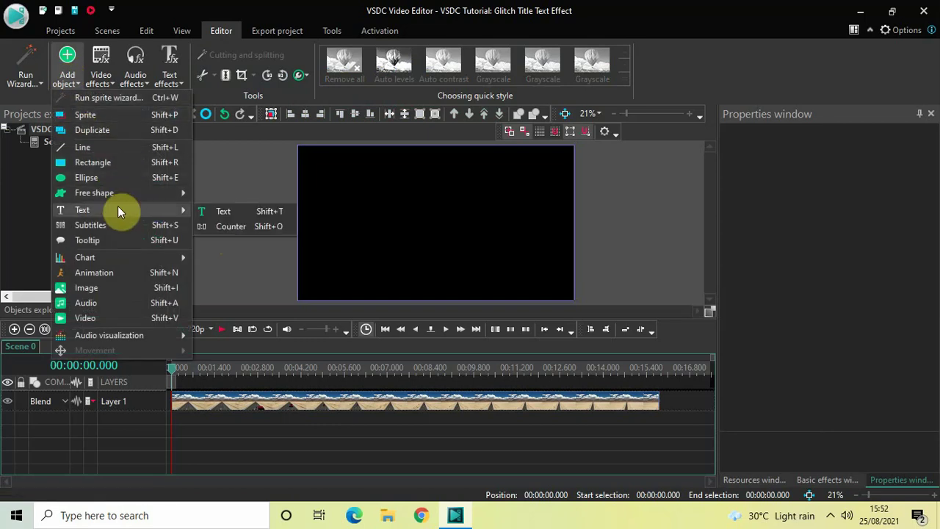
pyautogui.click(220, 212)
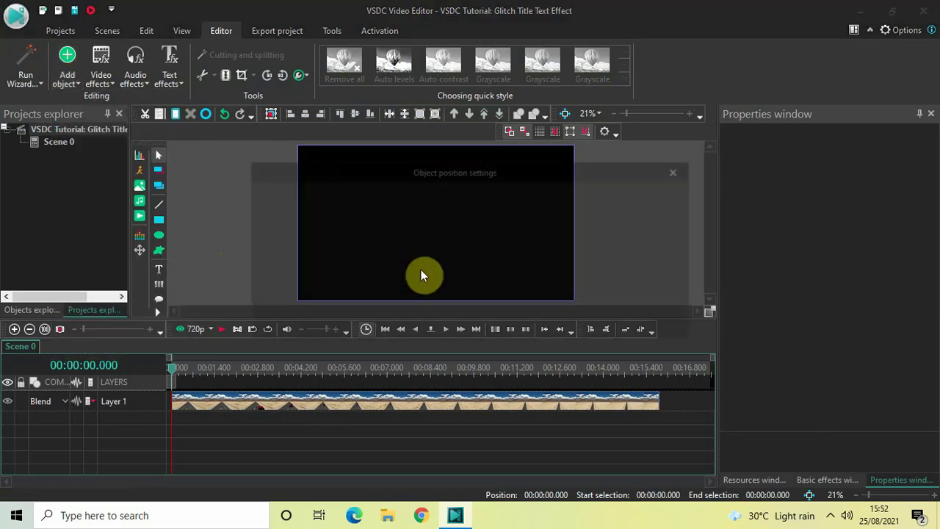
pyautogui.click(580, 327)
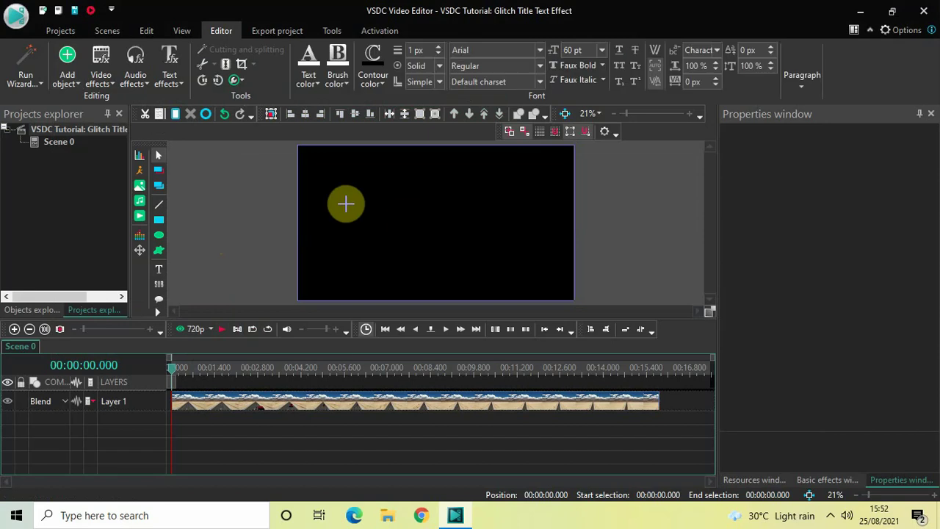
pyautogui.click(307, 197)
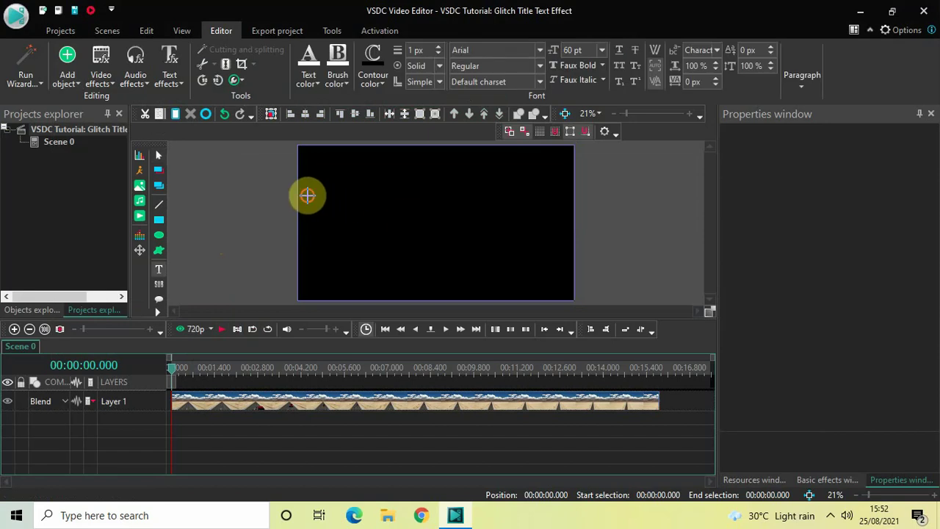
pyautogui.moveTo(331, 205); pyautogui.dragTo(565, 238)
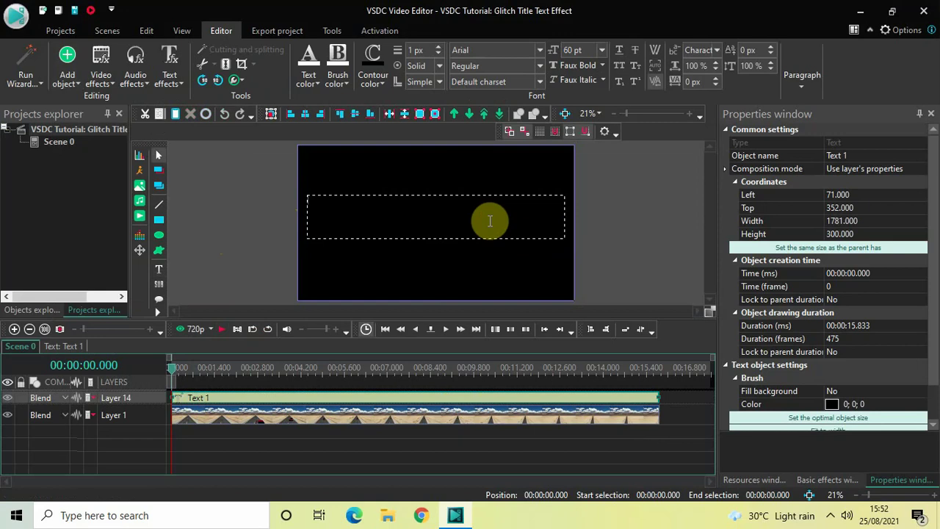
# - Type MONDAY in capitals and centre it horizontally and vertically in its text box
pyautogui.press('capslock')
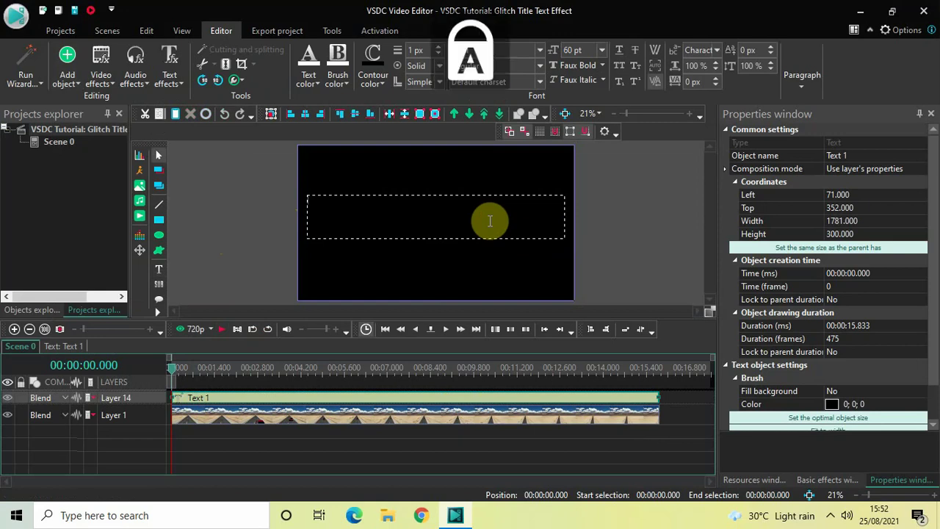
pyautogui.write('MONDAY')
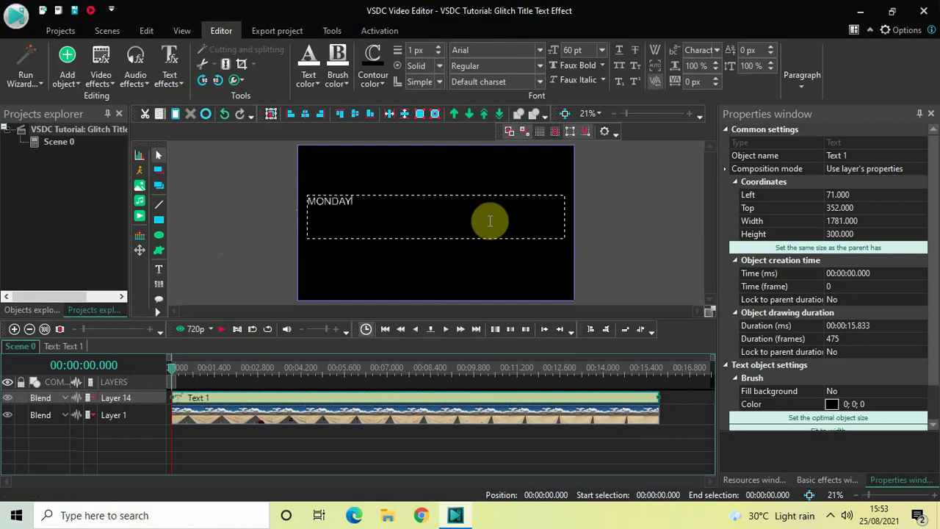
pyautogui.hotkey('ctrl', 'a')
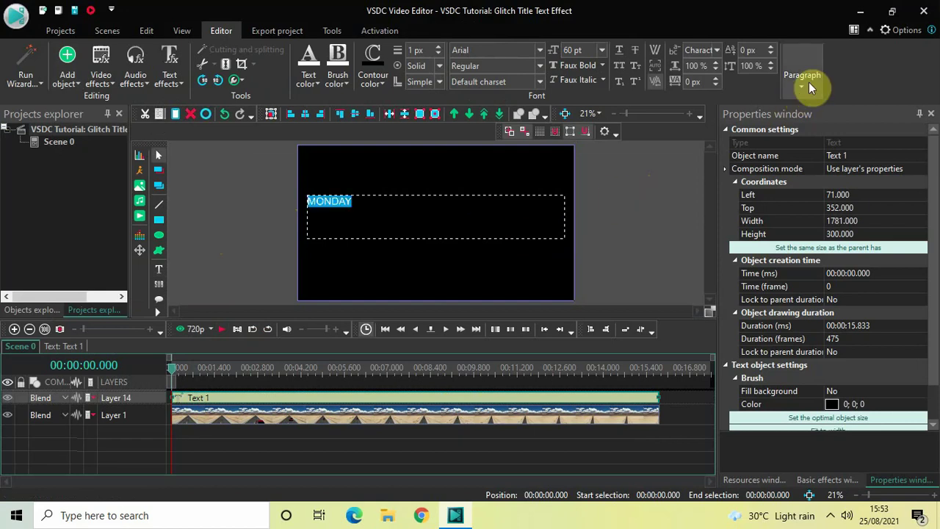
pyautogui.click(809, 82)
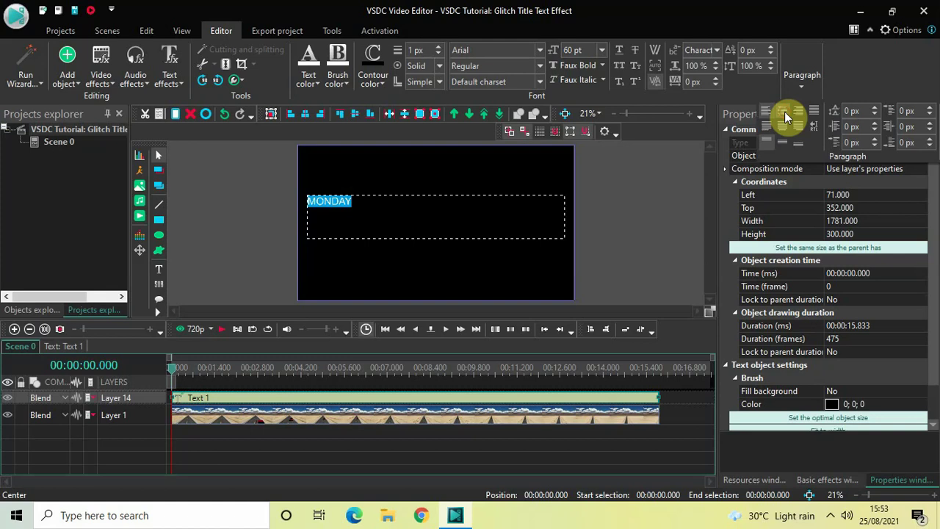
pyautogui.click(784, 112)
pyautogui.click(807, 76)
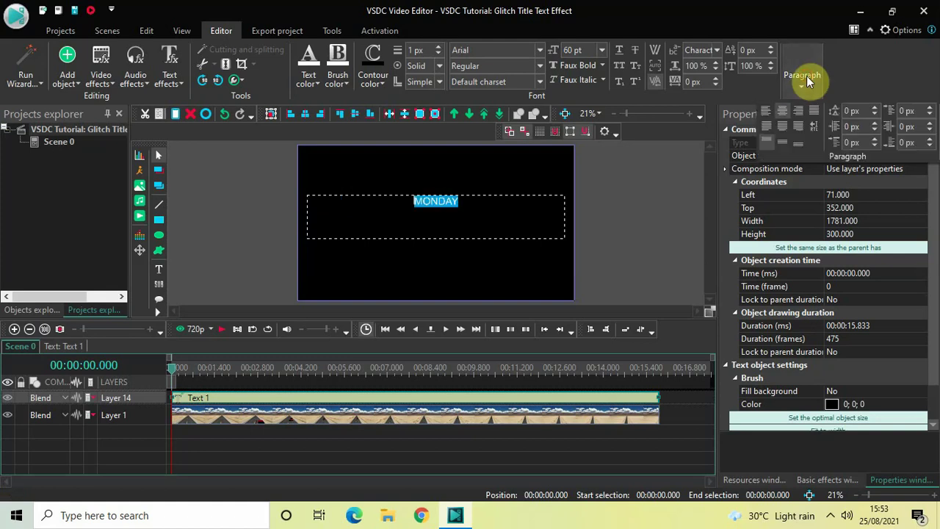
pyautogui.click(784, 144)
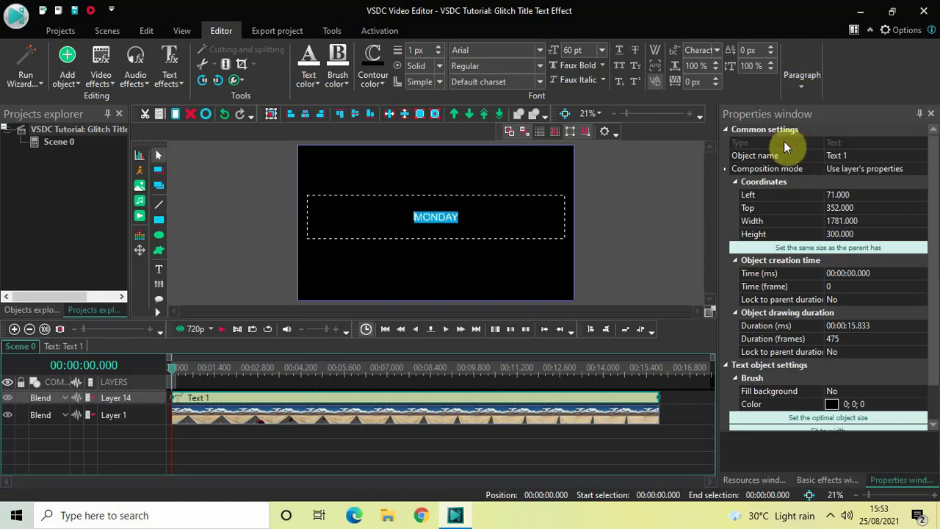
# - Set the MONDAY text to Arial Black at 300 pt
pyautogui.click(500, 49)
pyautogui.write('Ar')
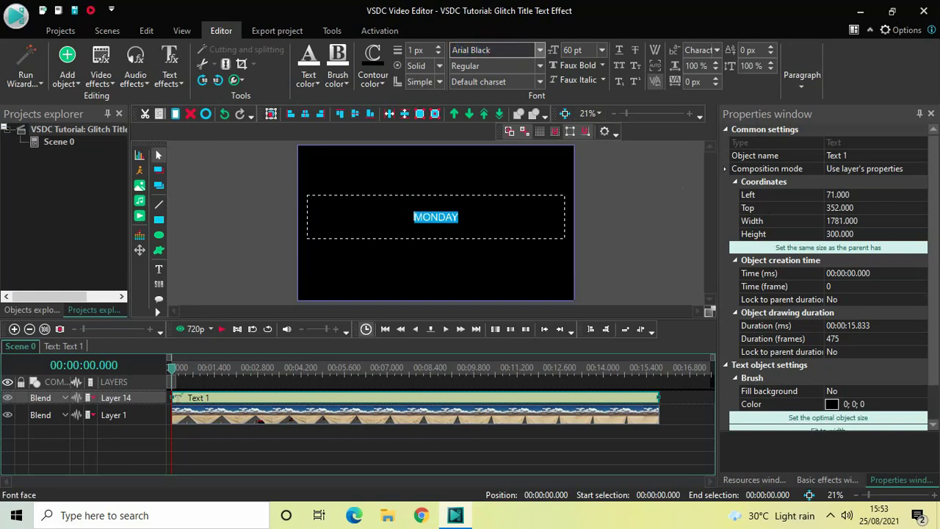
pyautogui.press('Return')
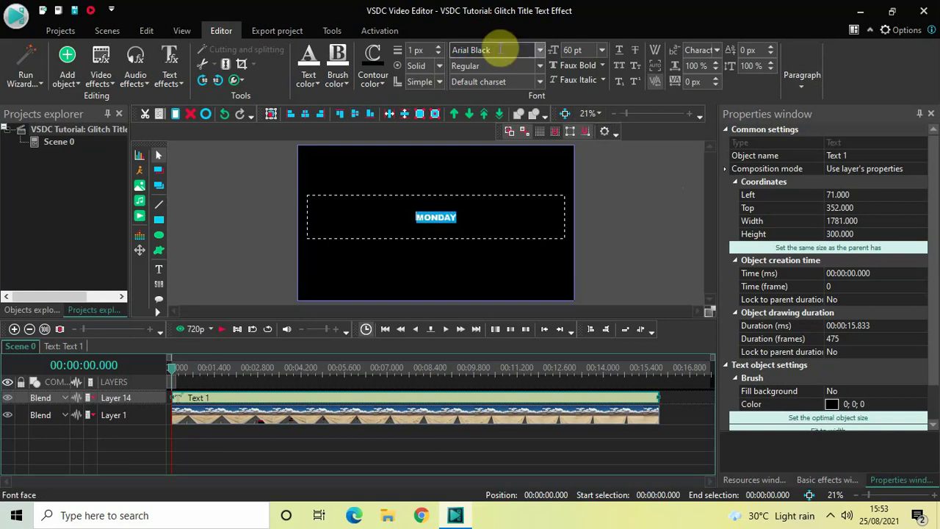
pyautogui.click(590, 50)
pyautogui.press('BackSpace')
pyautogui.press('Return')
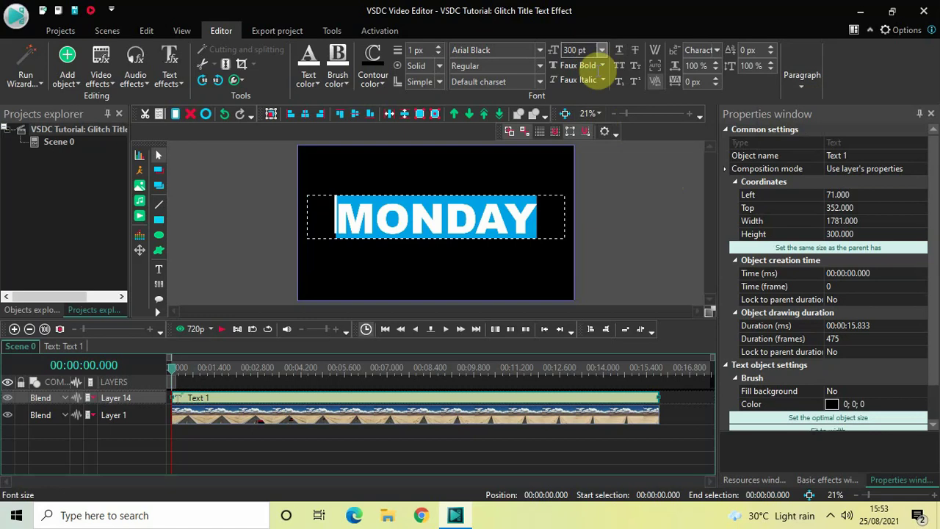
pyautogui.click(630, 204)
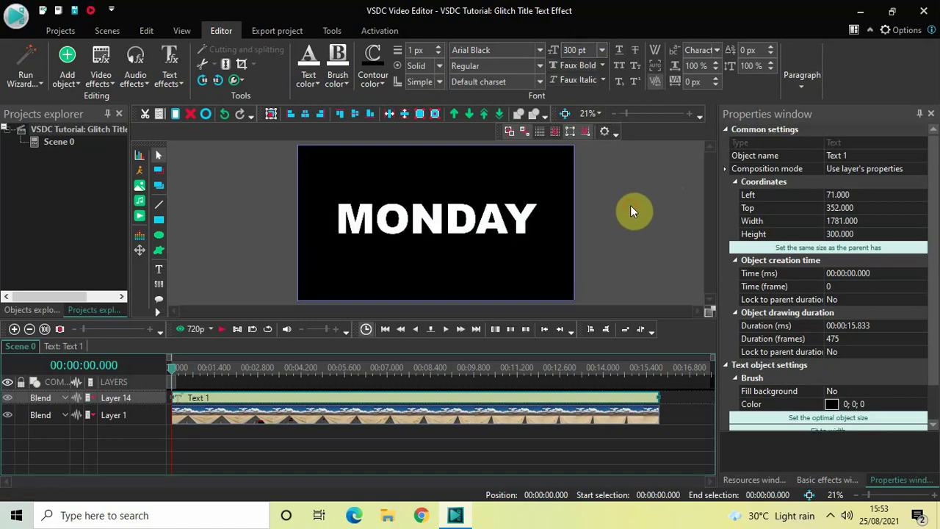
# - Align the MONDAY text object to the frame centre, placing it at Left 69.5, Top 390
pyautogui.click(460, 221)
pyautogui.click(303, 114)
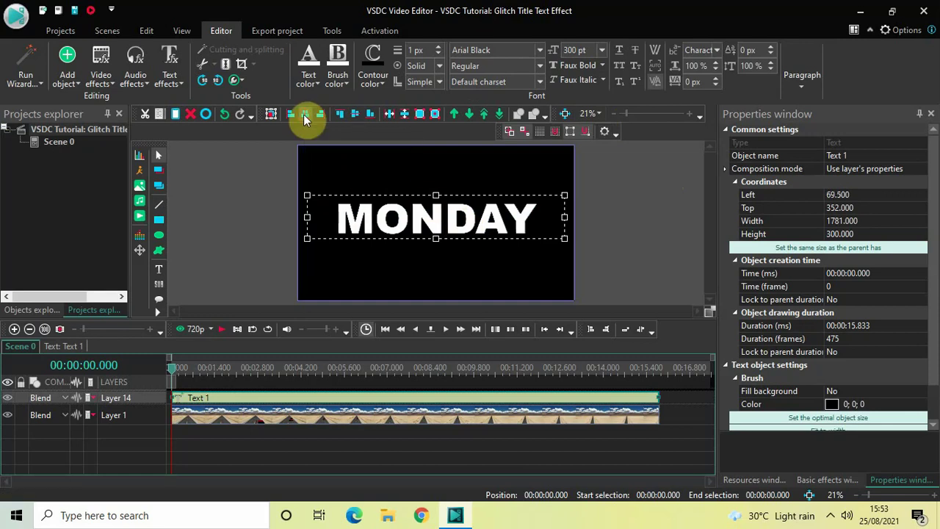
pyautogui.click(353, 114)
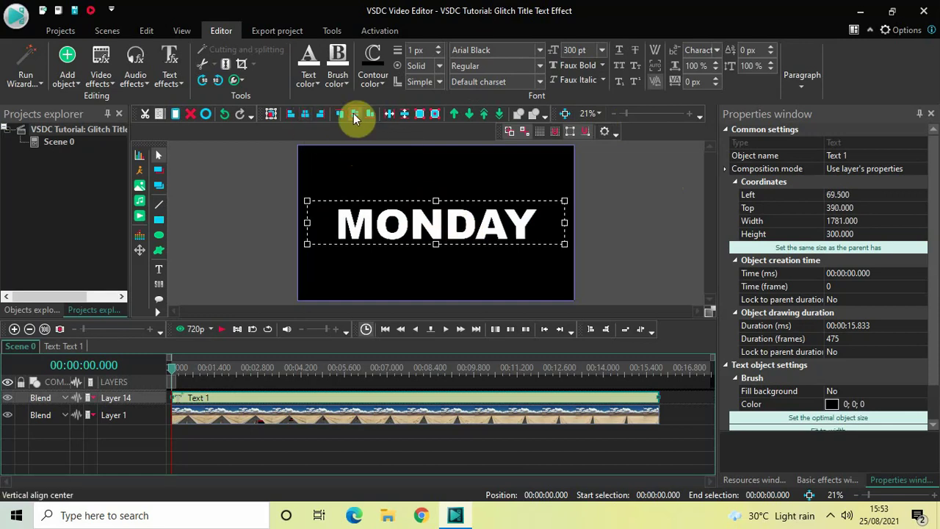
pyautogui.click(613, 238)
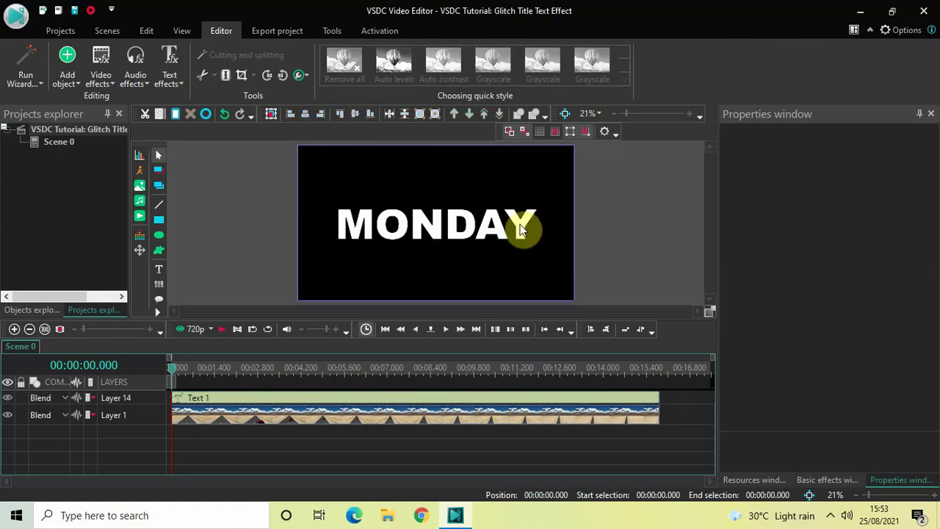
pyautogui.click(512, 400)
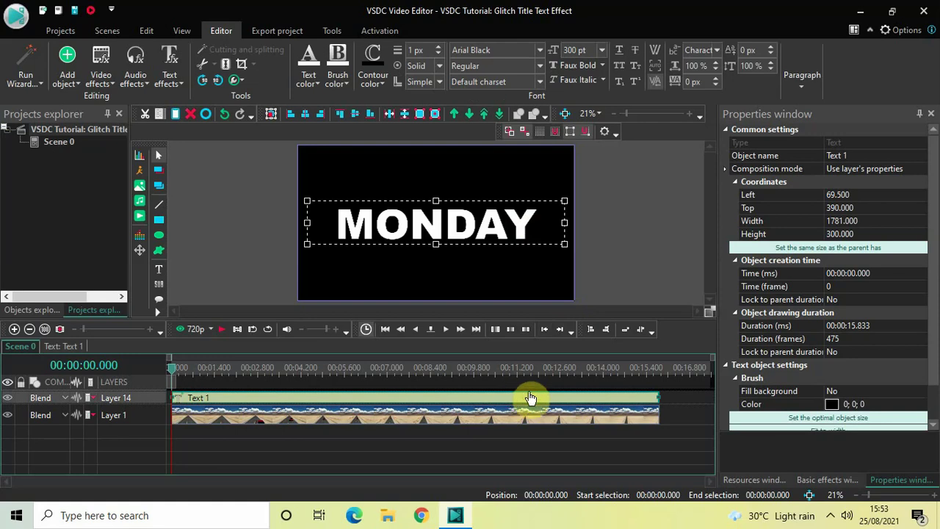
# - Set the Text 1 duration to 00:00:04.000 (4 seconds)
pyautogui.click(885, 326)
pyautogui.press('BackSpace')
pyautogui.press('BackSpace')
pyautogui.press('BackSpace')
pyautogui.press('BackSpace')
pyautogui.press('BackSpace')
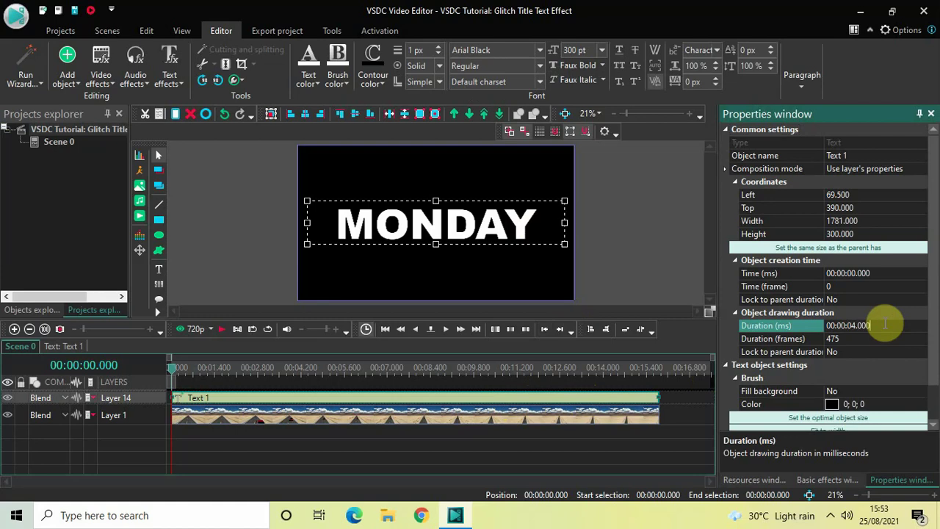
pyautogui.press('Return')
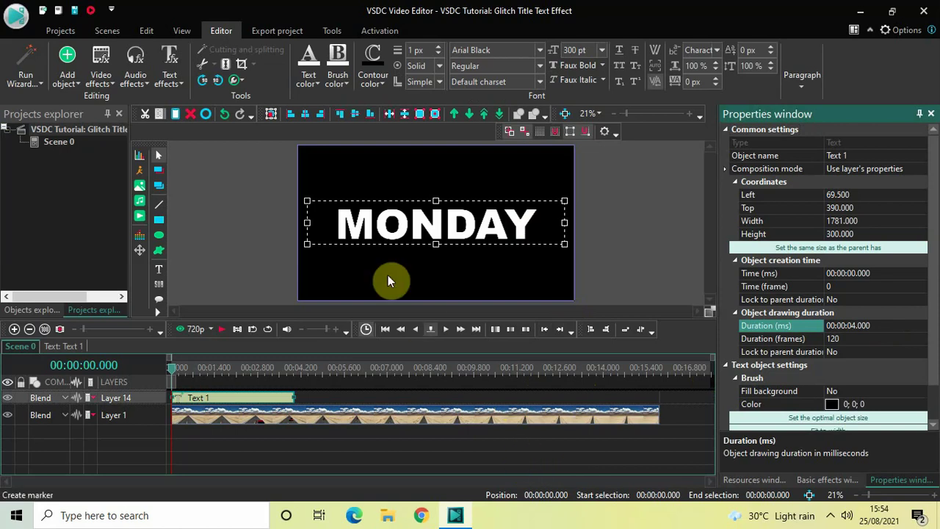
# - Trim the text box's left edge to width 1764 and recentre it horizontally
pyautogui.click(308, 223)
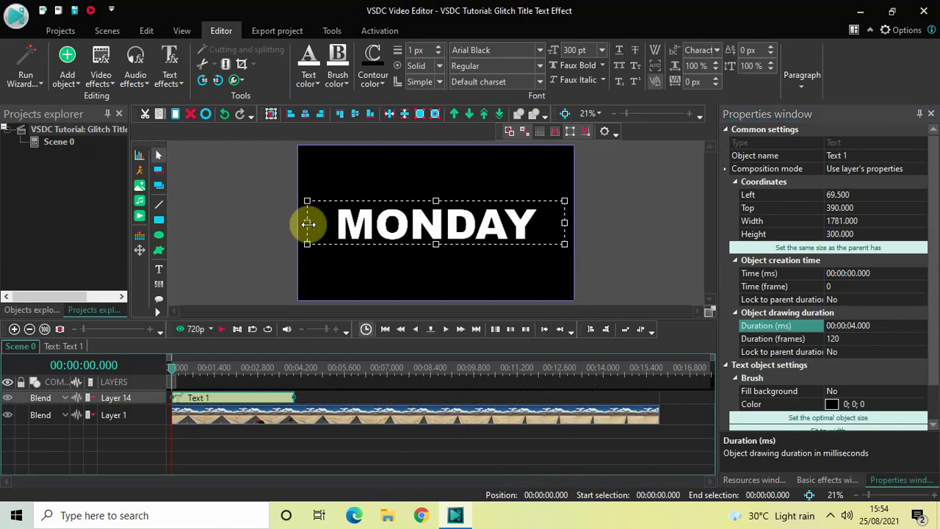
pyautogui.moveTo(308, 224); pyautogui.dragTo(311, 224)
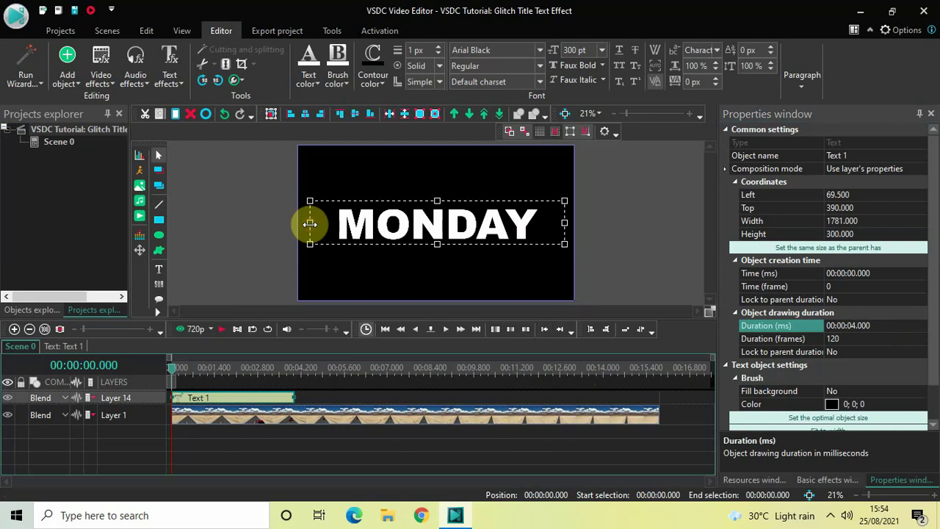
pyautogui.click(304, 114)
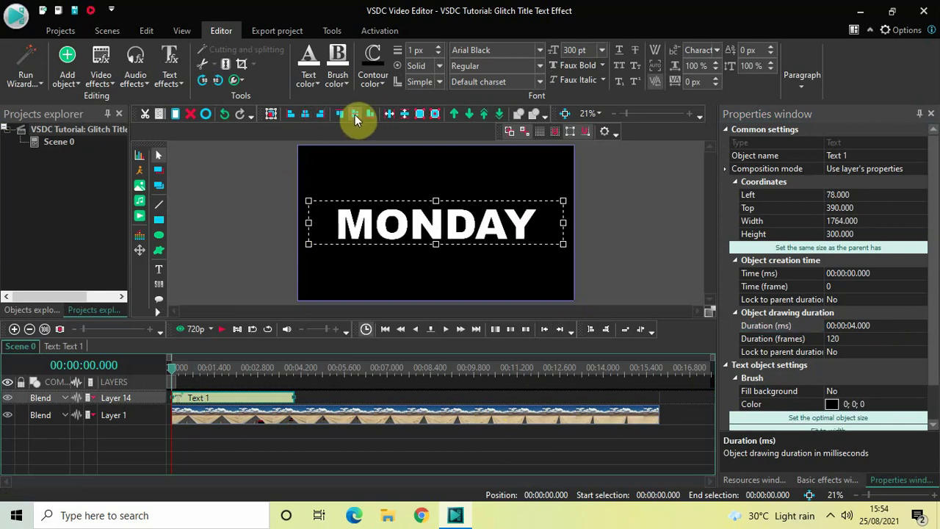
pyautogui.click(250, 236)
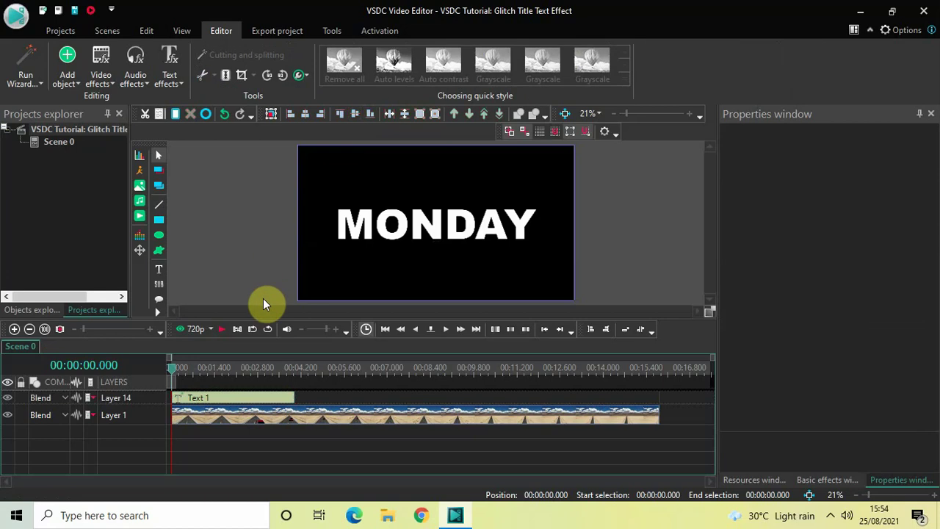
# - Add a Transparency Fade in effect to the Text 1 title's timeline
pyautogui.doubleClick(247, 402)
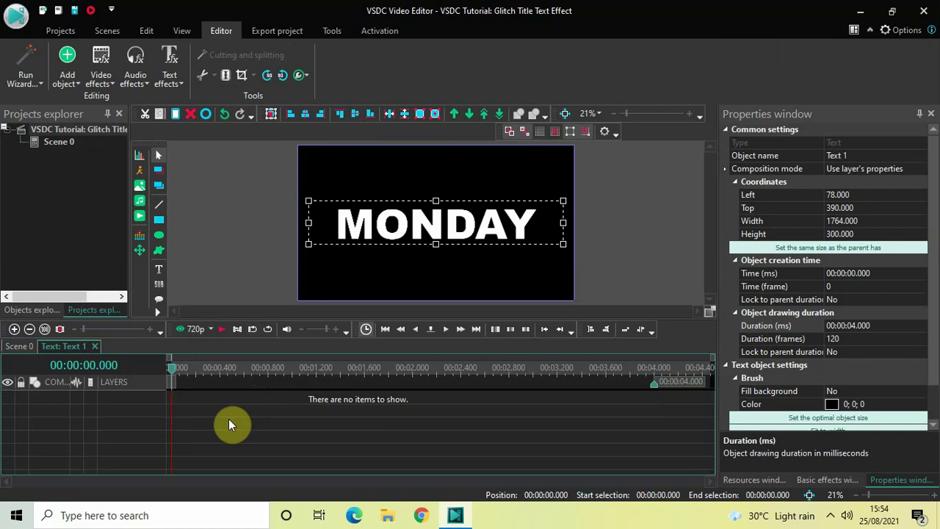
pyautogui.click(100, 61)
pyautogui.moveTo(135, 162)
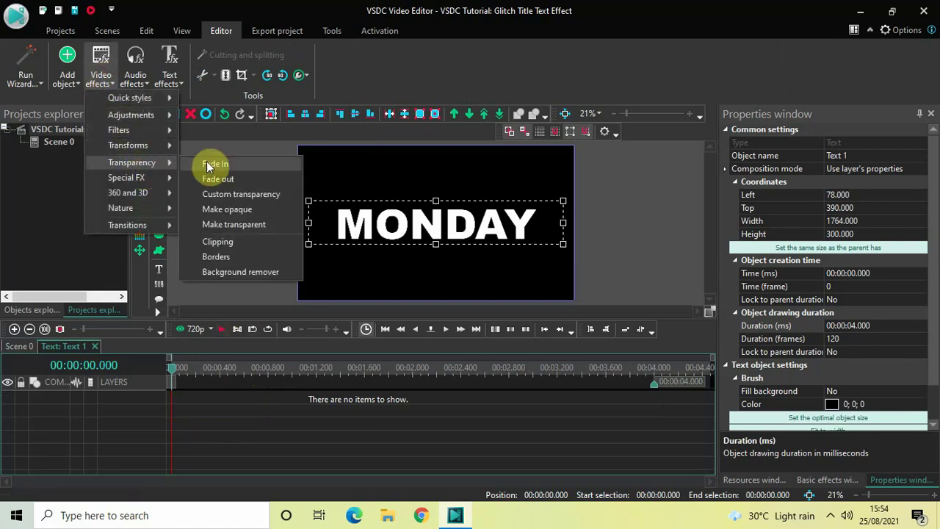
pyautogui.click(217, 161)
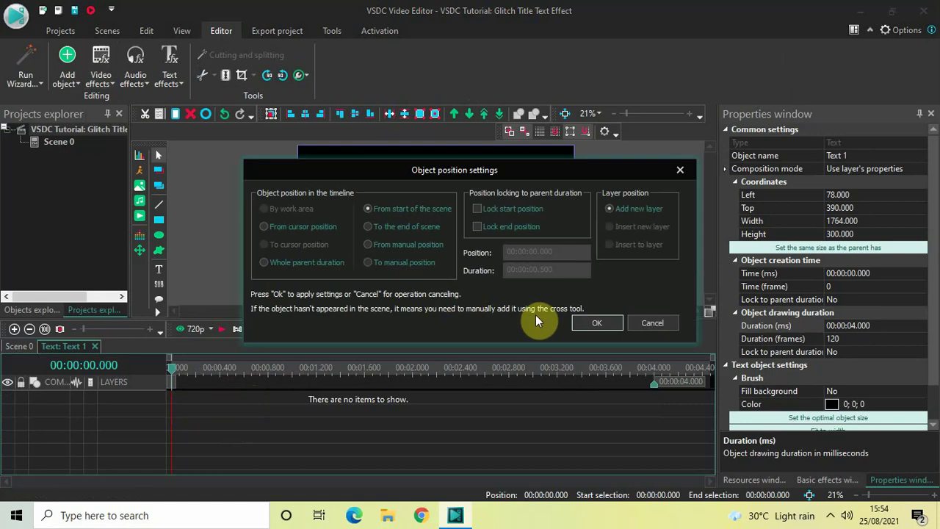
pyautogui.click(583, 320)
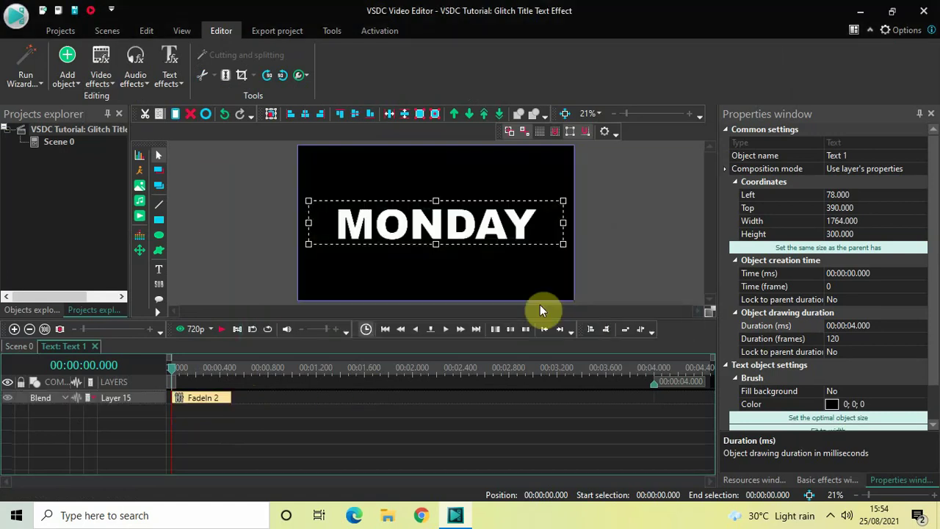
# - Add a Fade out effect and move FadeIn 2 onto Layer 16 beside FadeOut 1
pyautogui.click(100, 59)
pyautogui.moveTo(136, 162)
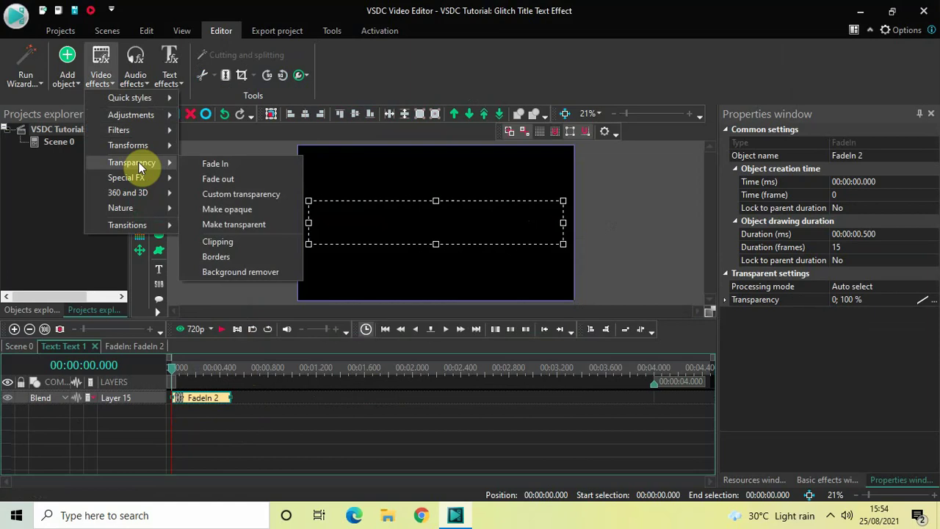
pyautogui.click(234, 179)
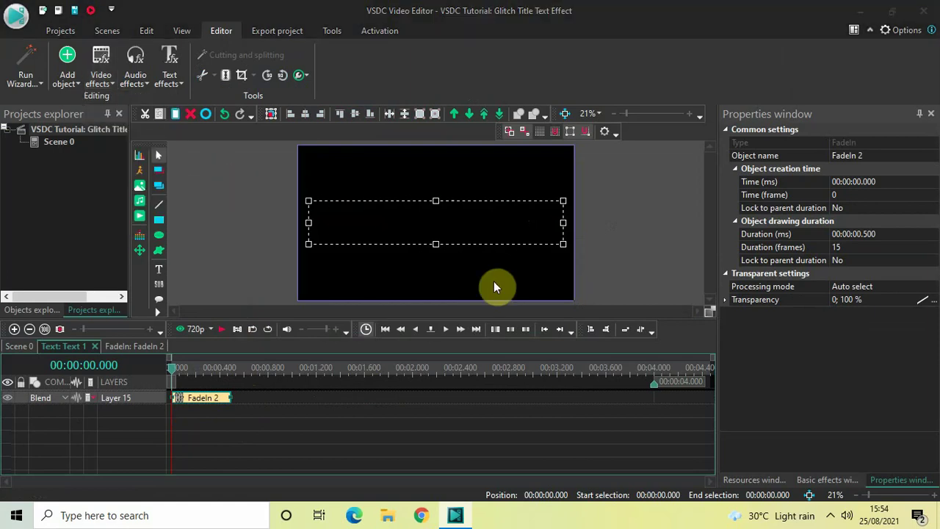
pyautogui.click(588, 323)
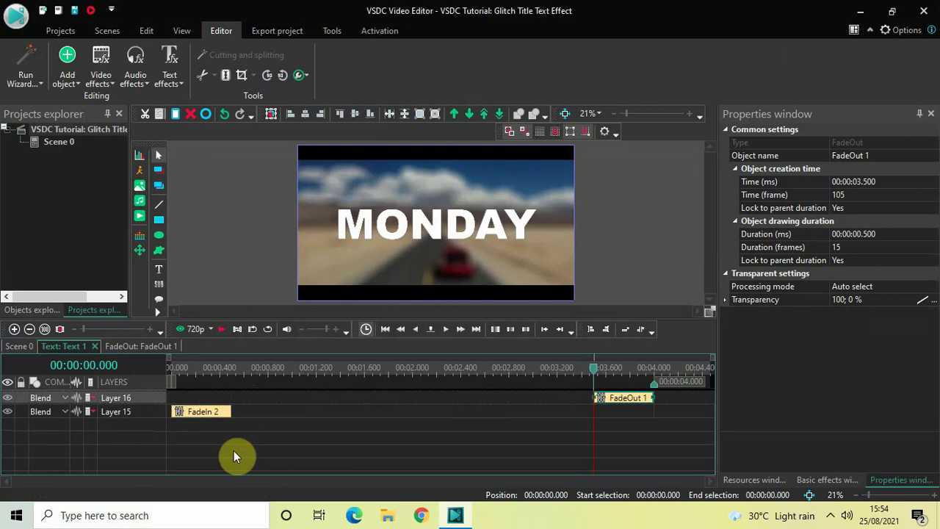
pyautogui.moveTo(205, 417); pyautogui.dragTo(197, 398)
pyautogui.click(245, 425)
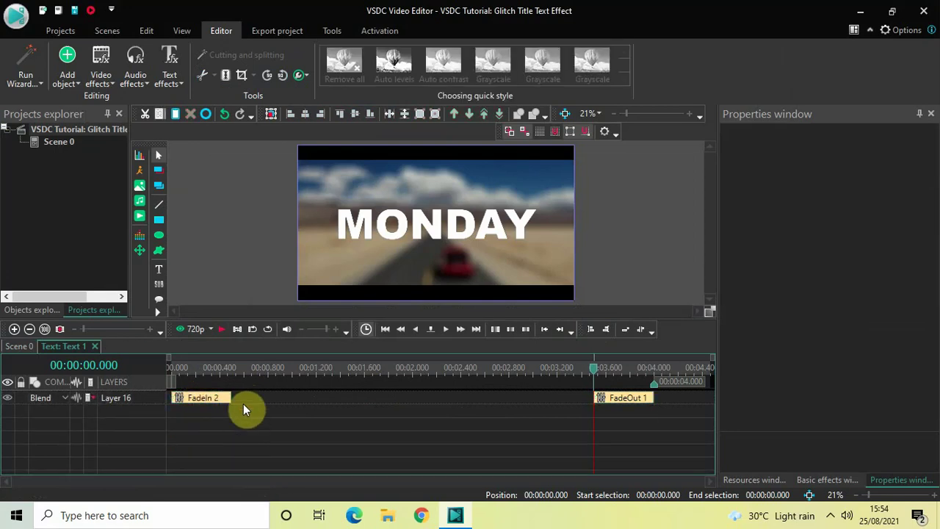
pyautogui.click(168, 365)
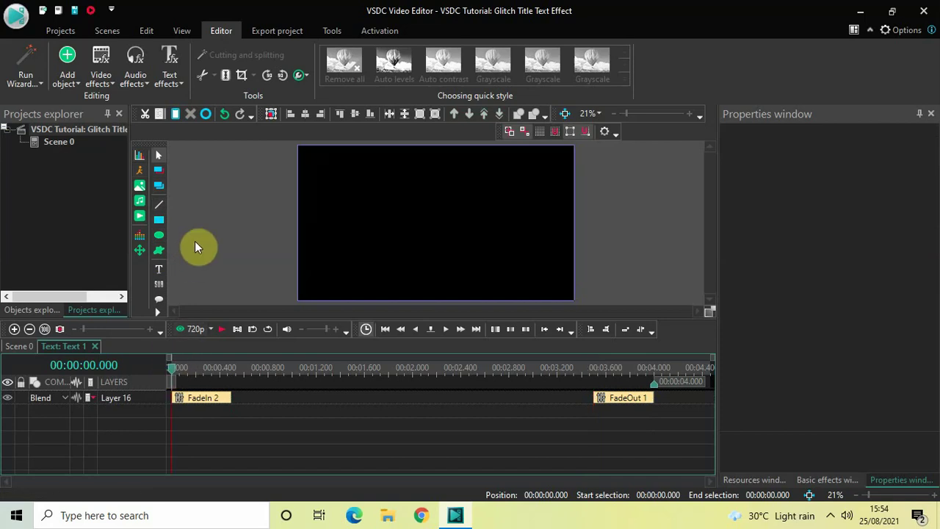
# - Add a Special FX Glitch lasting 00:00:01.000 and move it to its own layer
pyautogui.click(100, 77)
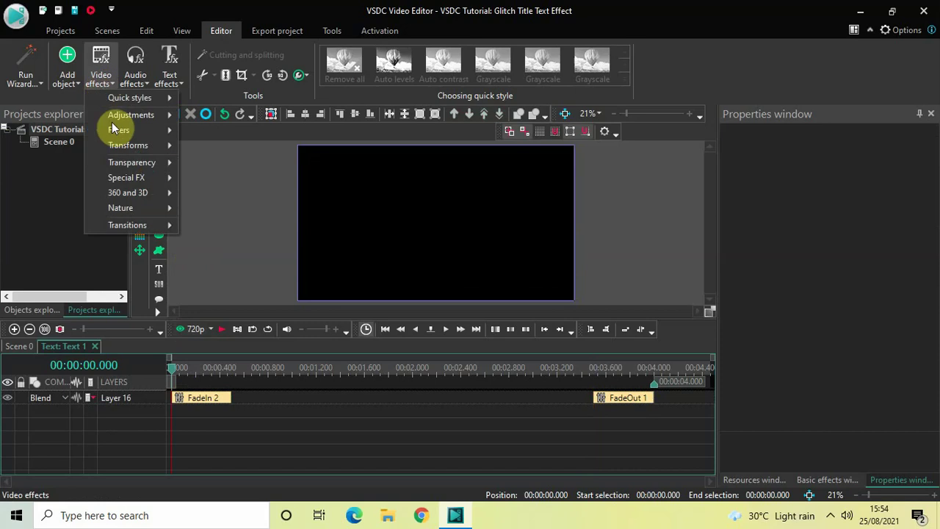
pyautogui.moveTo(126, 179)
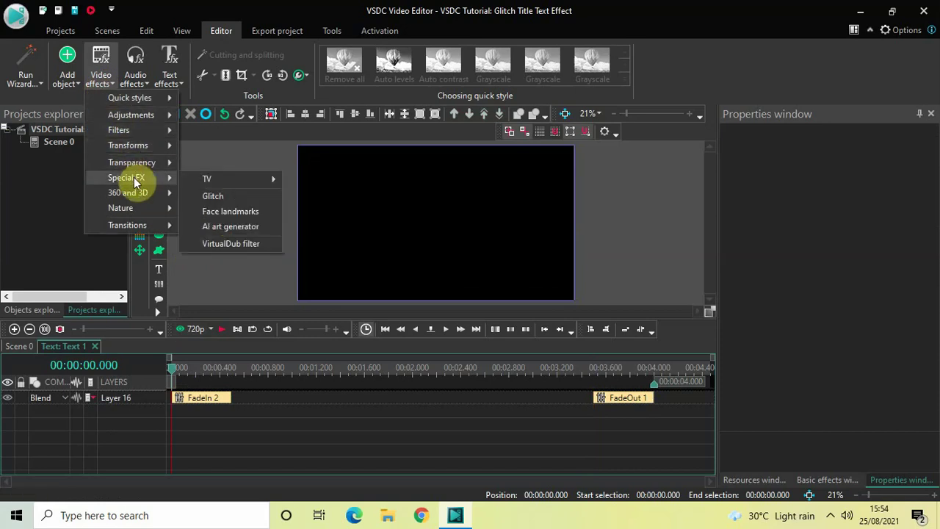
pyautogui.click(214, 196)
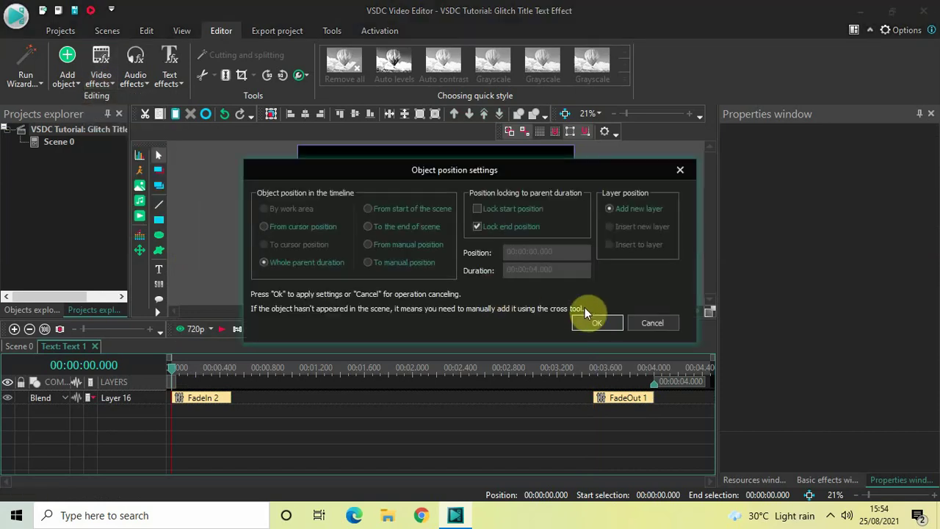
pyautogui.click(592, 321)
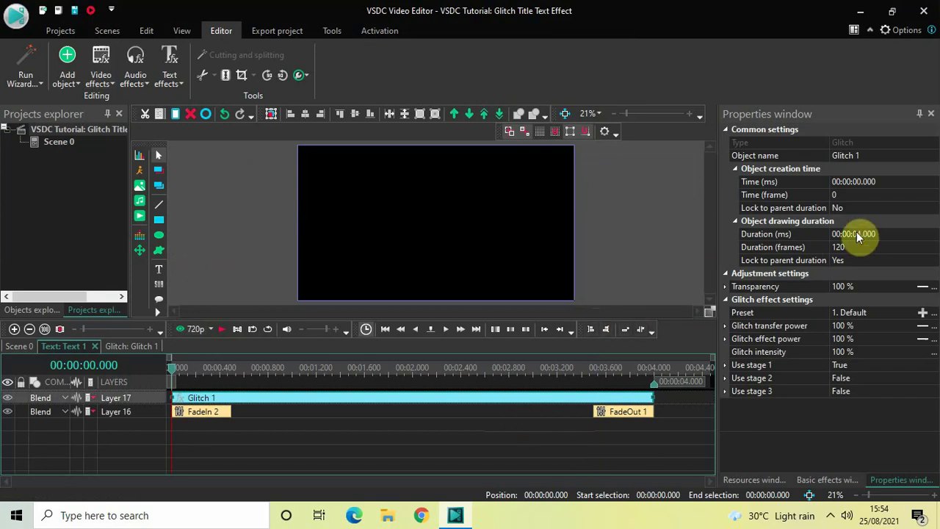
pyautogui.click(888, 234)
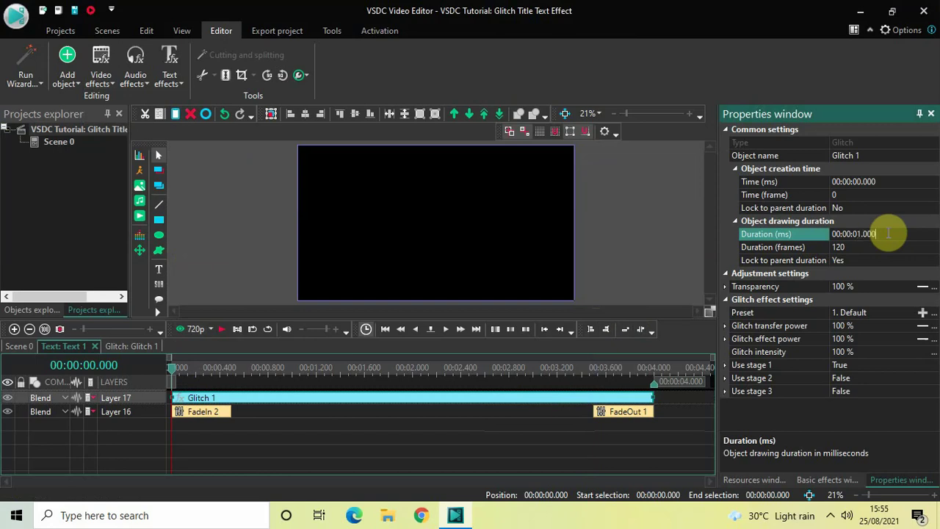
pyautogui.press('Return')
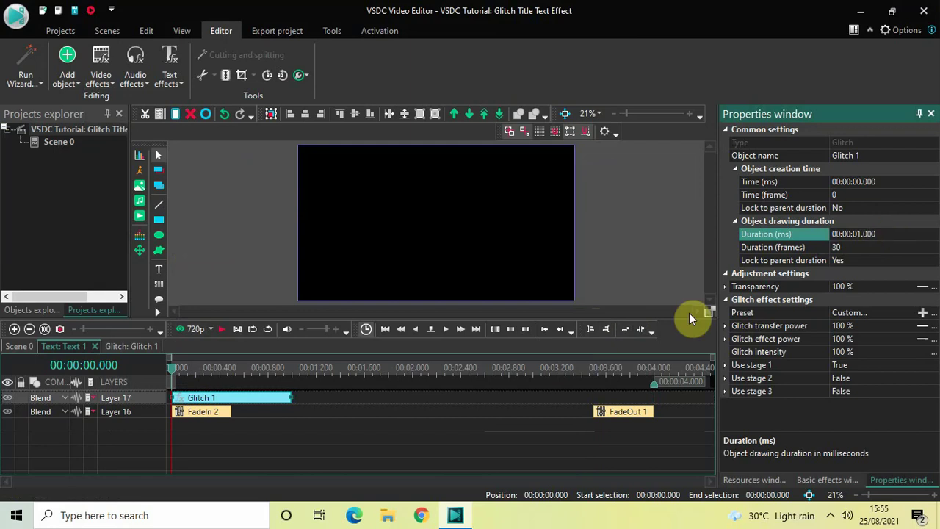
pyautogui.click(252, 399)
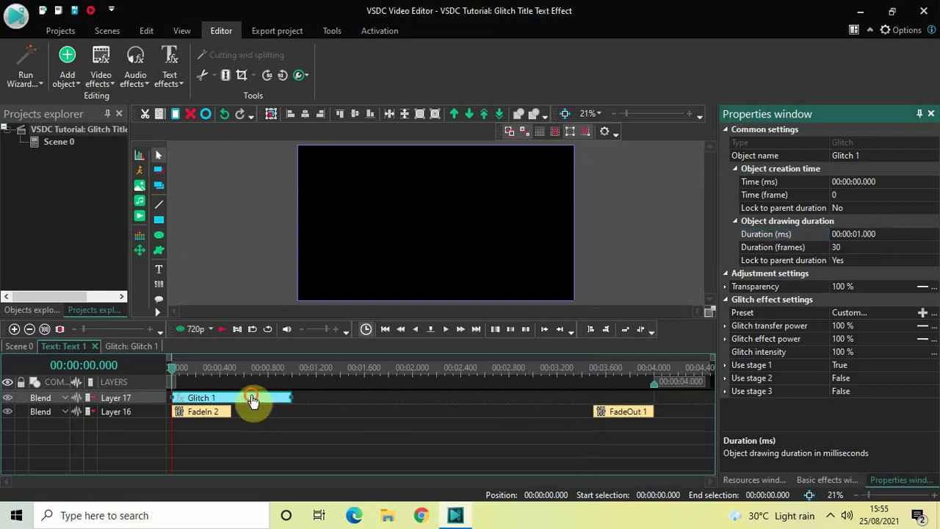
pyautogui.moveTo(252, 399); pyautogui.dragTo(206, 445)
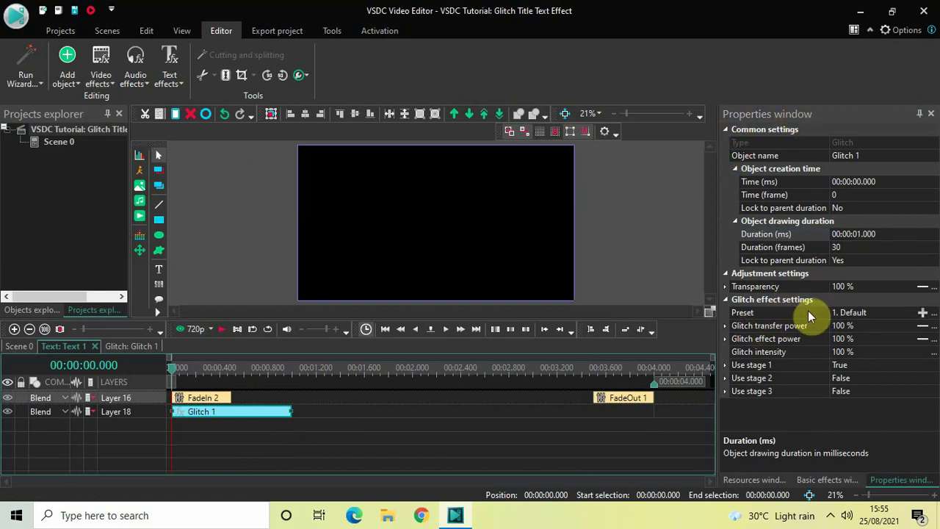
# - Set the Glitch 1 preset to 5. Colors Only
pyautogui.click(910, 315)
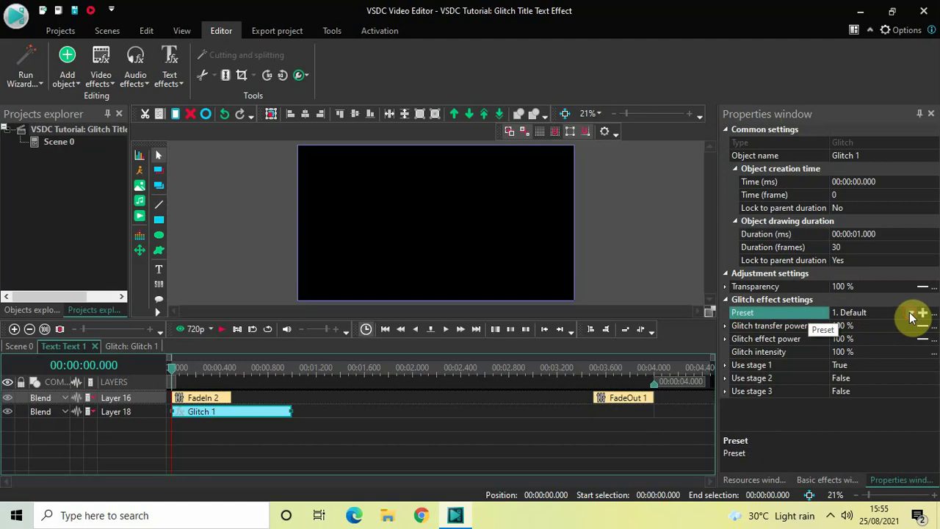
pyautogui.click(909, 314)
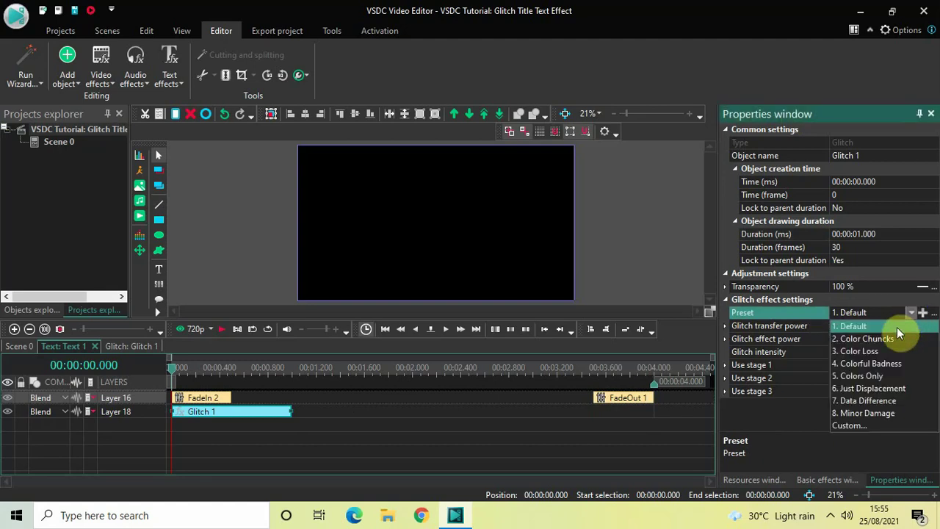
pyautogui.click(885, 375)
pyautogui.click(884, 377)
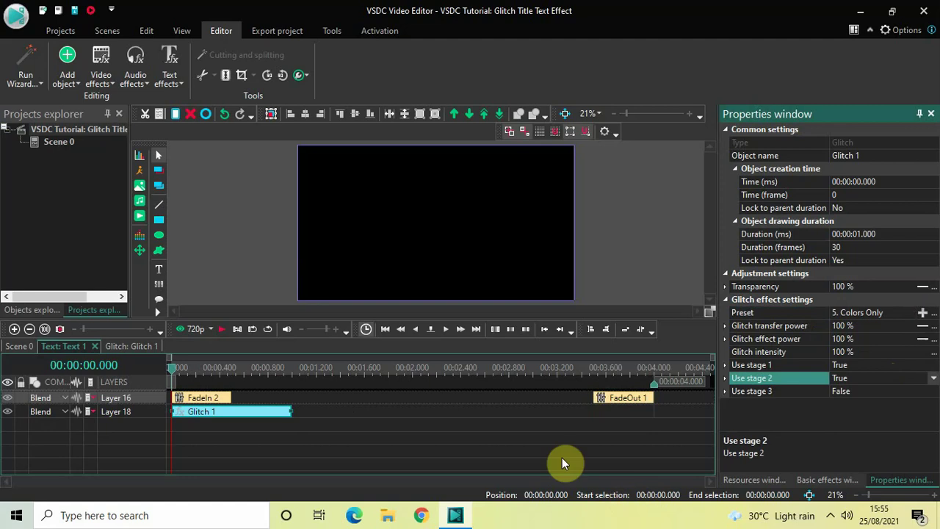
pyautogui.click(520, 437)
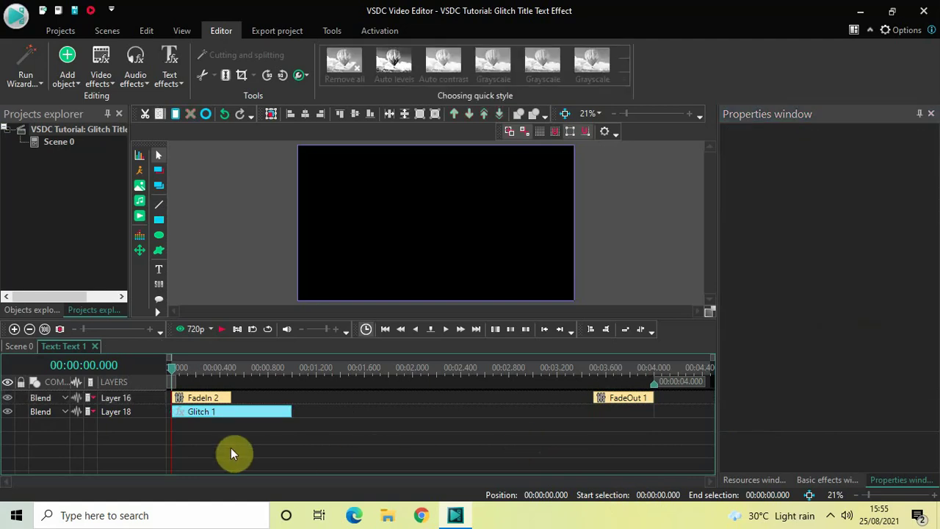
# - Duplicate Glitch 1 as Glitch 2 at 3–4 s, put both on Layer 19, and return to Scene 0
pyautogui.click(225, 419)
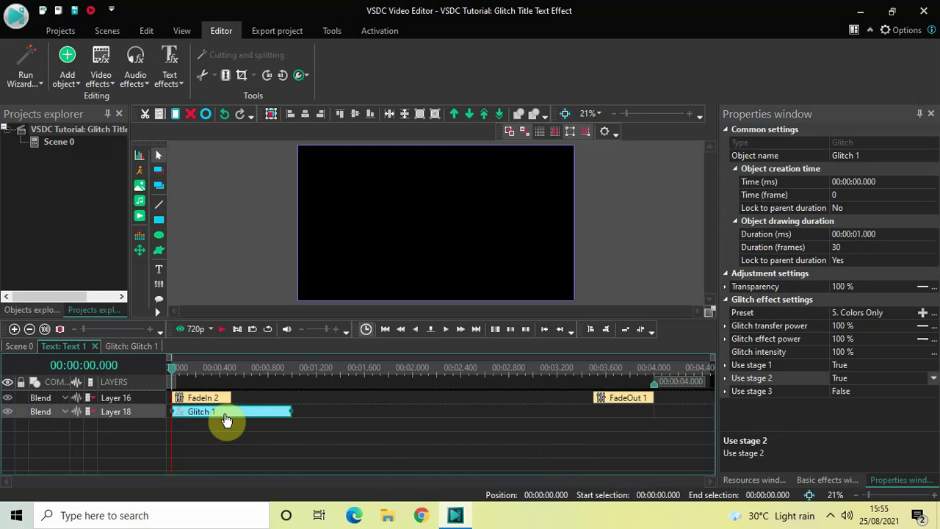
pyautogui.hotkey('ctrl', 'v')
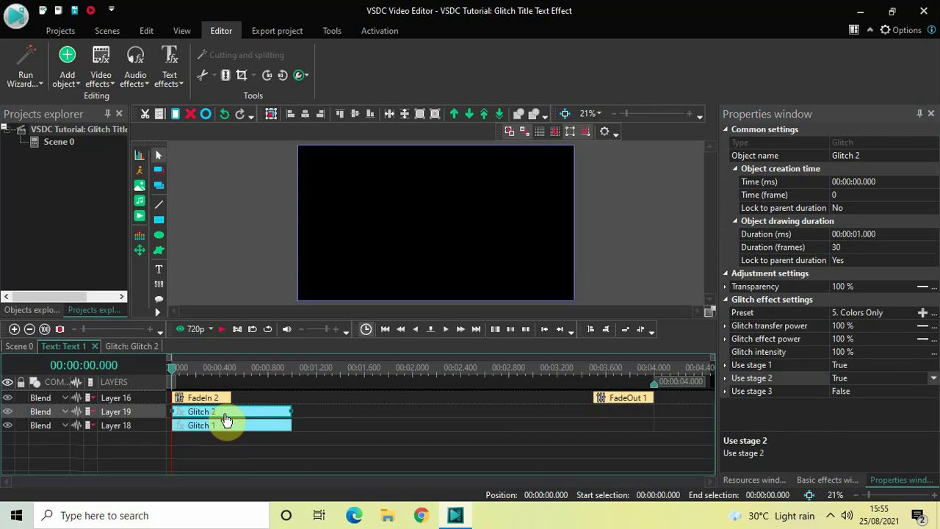
pyautogui.moveTo(224, 412); pyautogui.dragTo(593, 415)
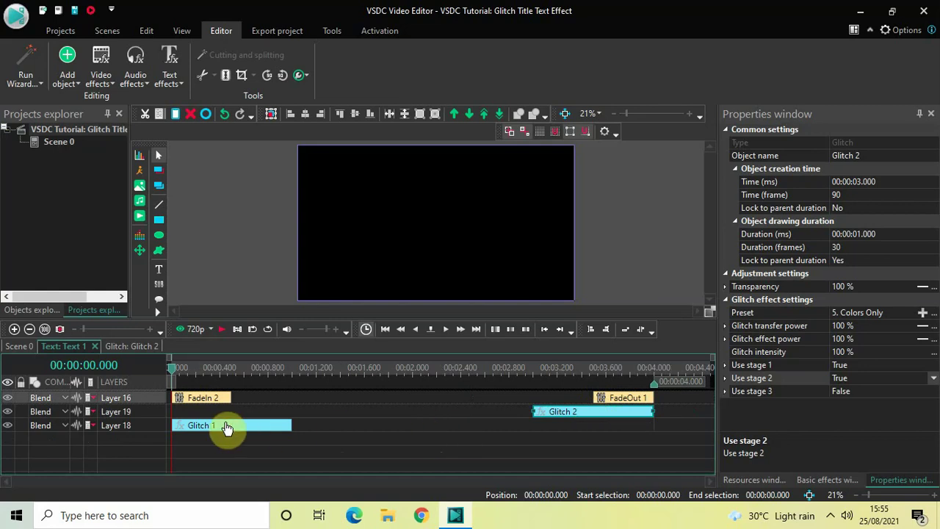
pyautogui.moveTo(224, 420); pyautogui.dragTo(220, 412)
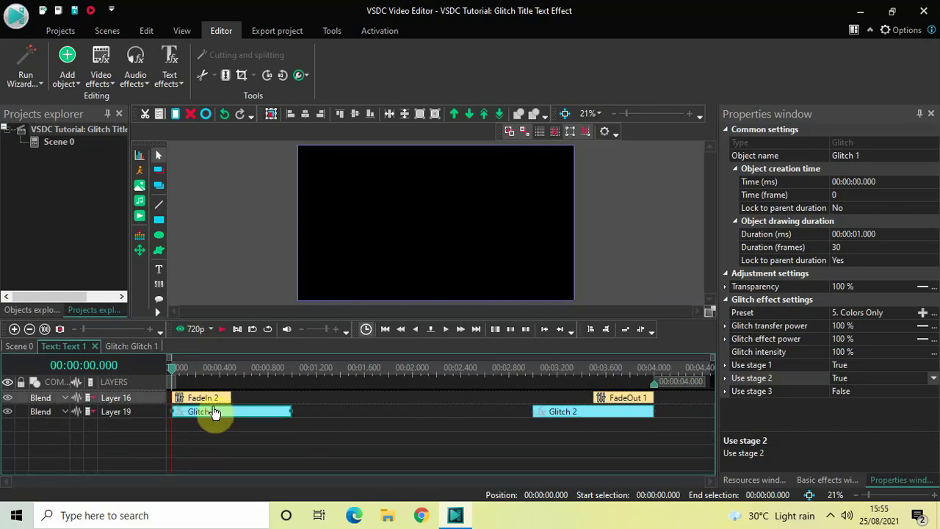
pyautogui.click(19, 346)
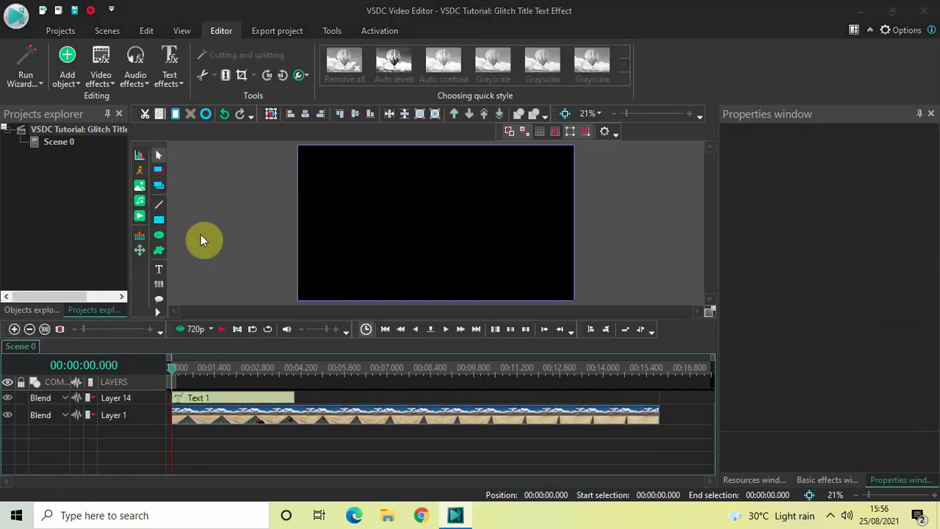
pyautogui.press('space')
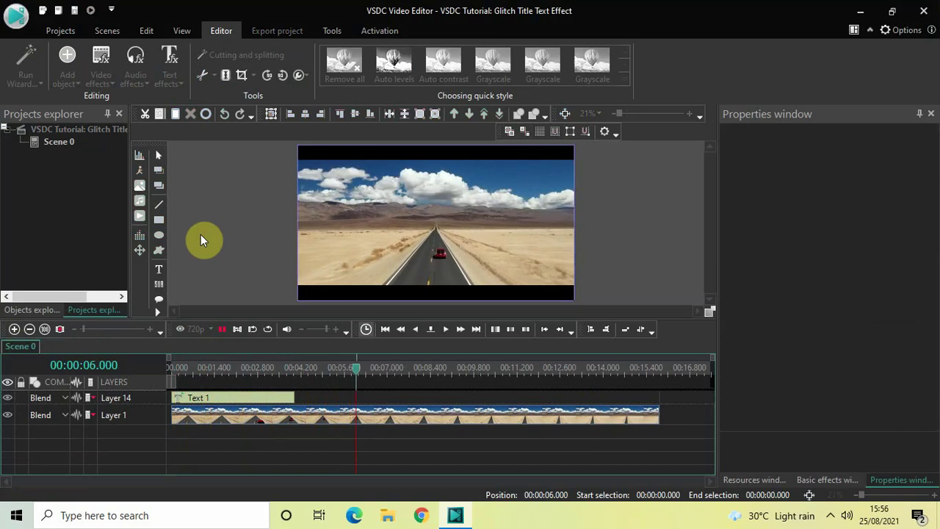
pyautogui.press('space')
pyautogui.click(172, 369)
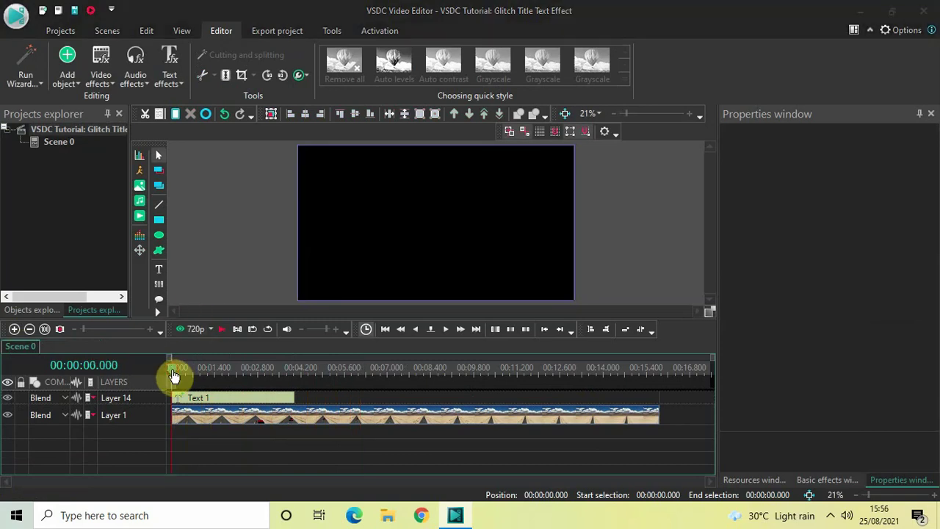
pyautogui.press('space')
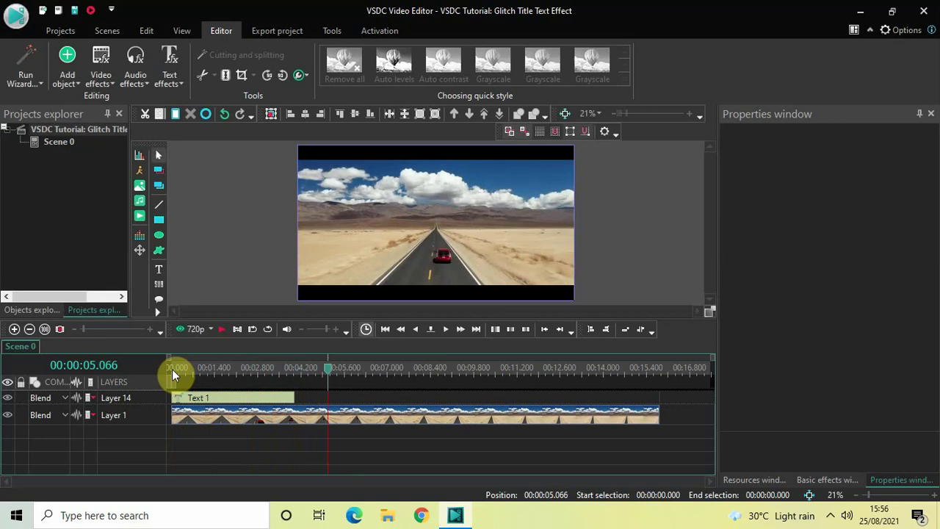
pyautogui.click(174, 375)
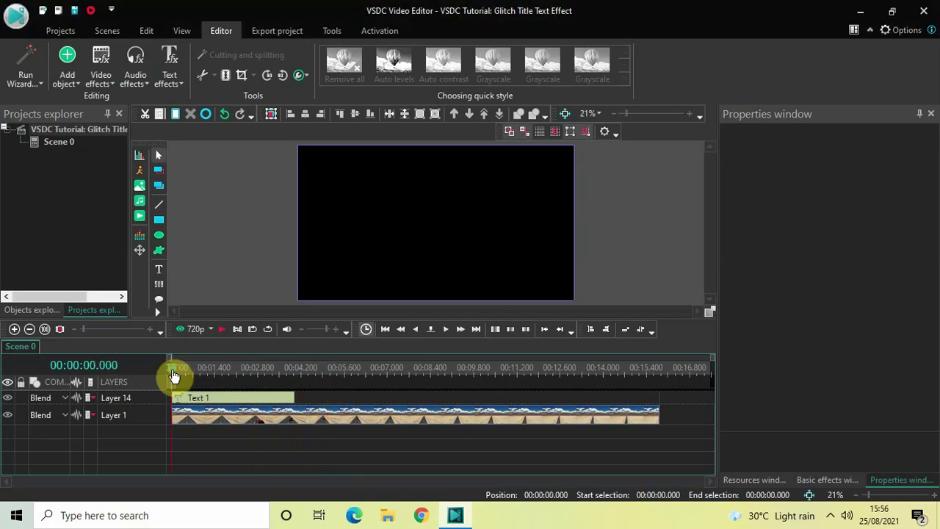
pyautogui.press('space')
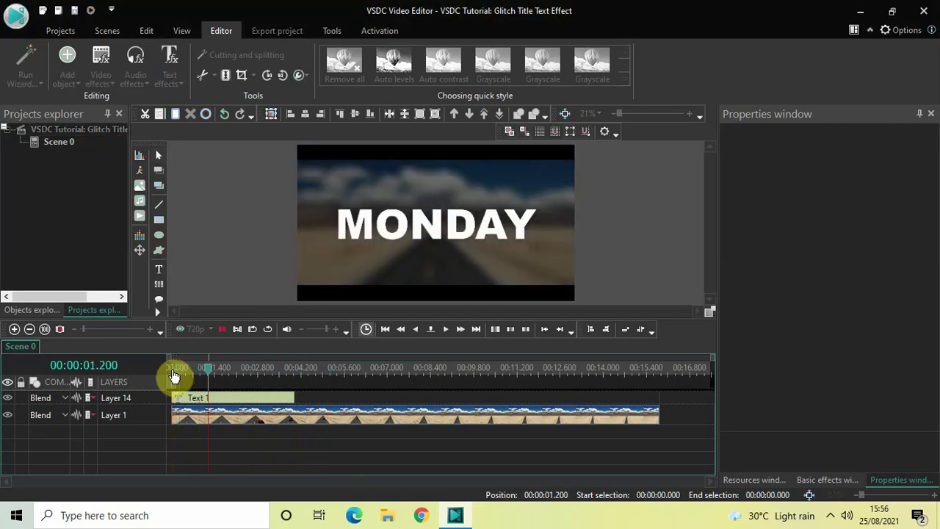